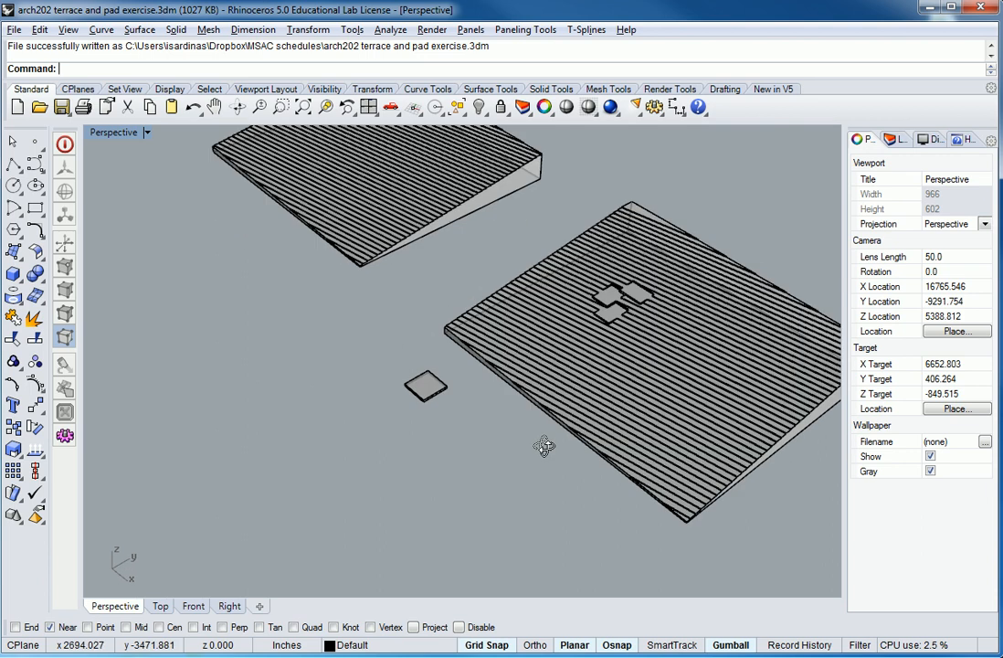
Copy the loose square pad beside the terraced slope so the duplicate sits directly on top of the original.
{"action": "right_click_drag", "start_coordinate": [677, 435], "coordinate": [550, 443], "text": "shift"}
{"action": "right_click_drag", "start_coordinate": [498, 491], "coordinate": [499, 468]}
{"action": "right_click_drag", "start_coordinate": [429, 462], "coordinate": [345, 403]}
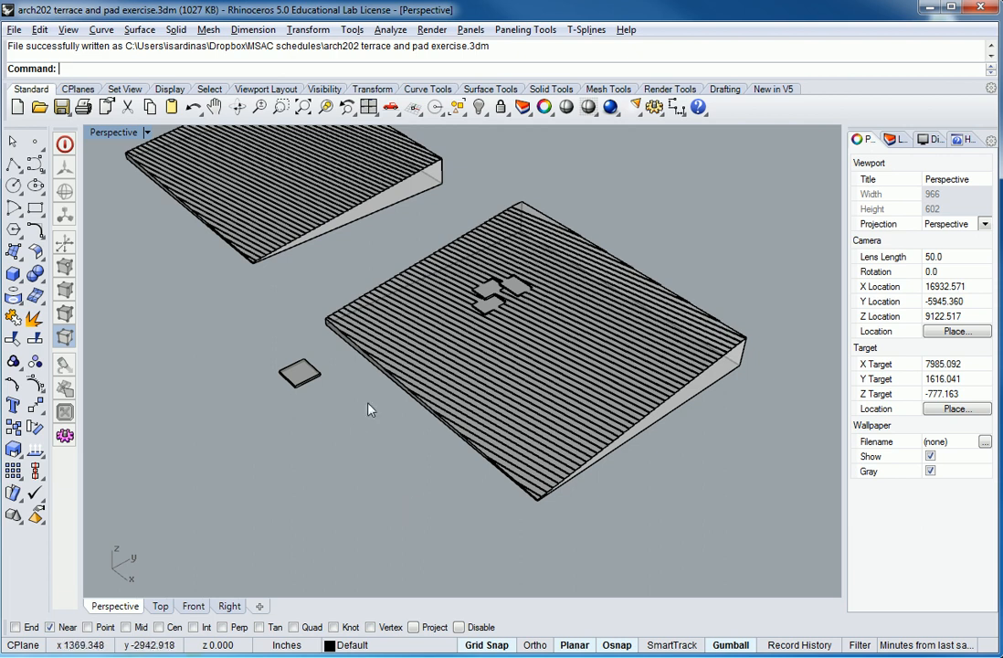
{"action": "scroll", "coordinate": [298, 390], "scroll_direction": "up", "scroll_amount": 6}
{"action": "right_click_drag", "start_coordinate": [394, 412], "coordinate": [348, 350]}
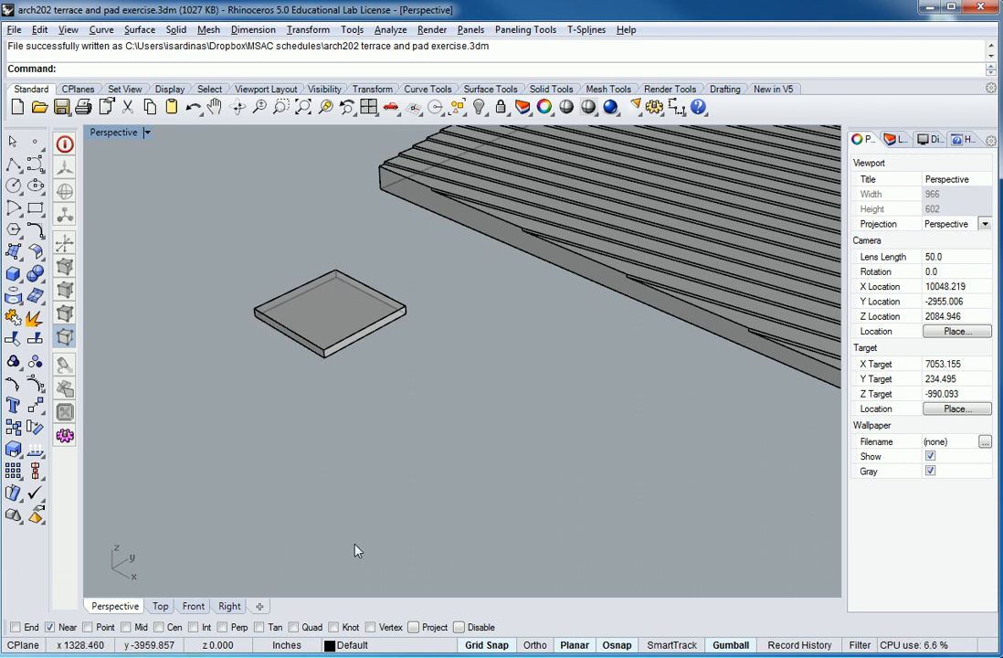
{"action": "left_click", "coordinate": [338, 343]}
{"action": "left_click", "coordinate": [308, 30]}
{"action": "left_click", "coordinate": [322, 68]}
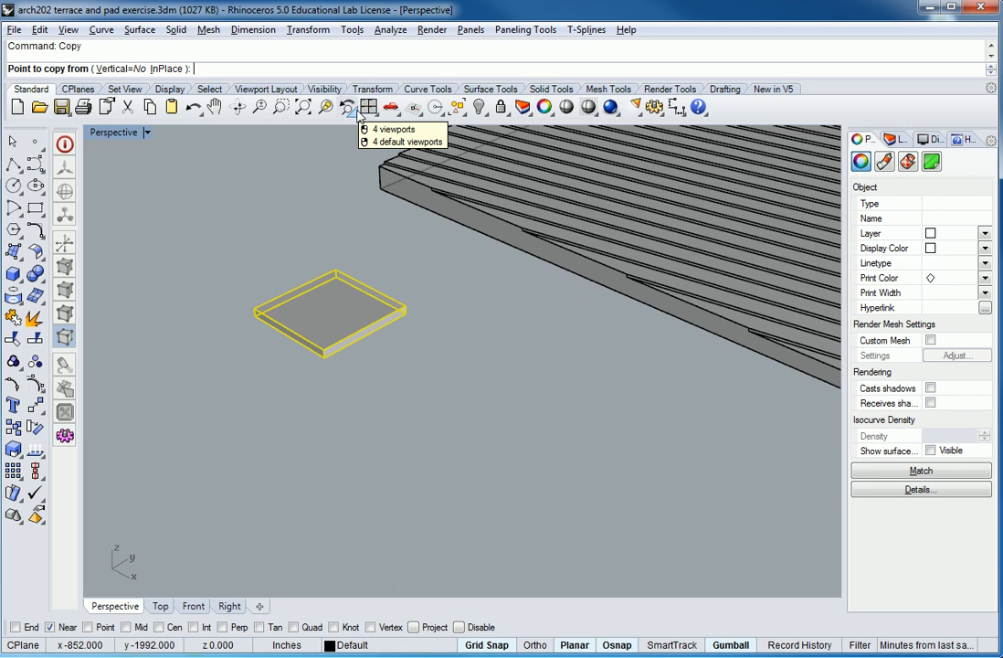
{"action": "left_click", "coordinate": [405, 313]}
{"action": "left_click", "coordinate": [406, 305]}
{"action": "right_click", "coordinate": [471, 369]}
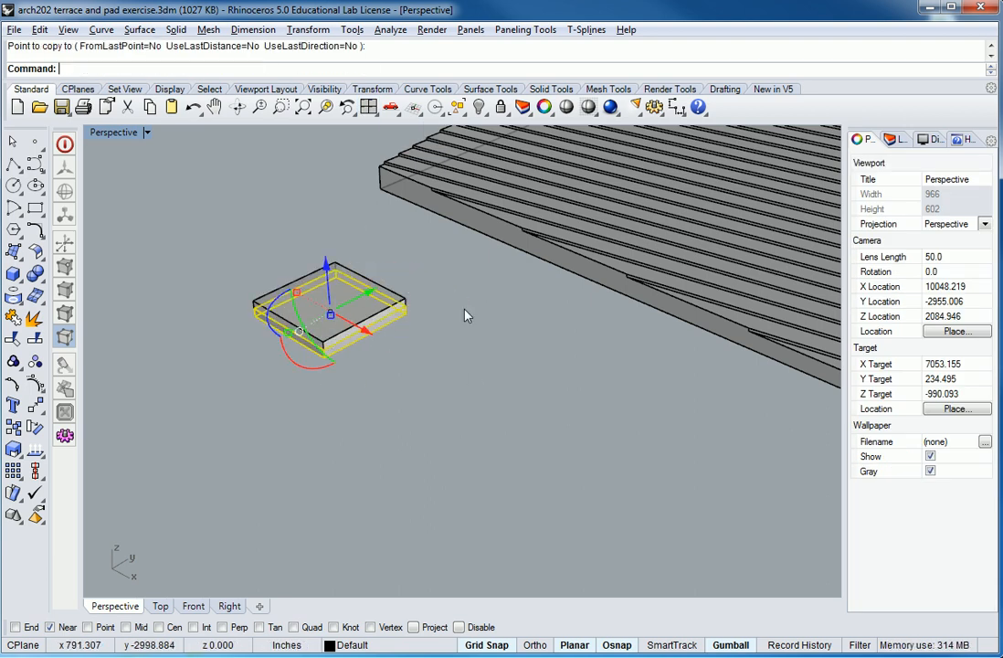
{"action": "right_click_drag", "start_coordinate": [471, 375], "coordinate": [483, 351]}
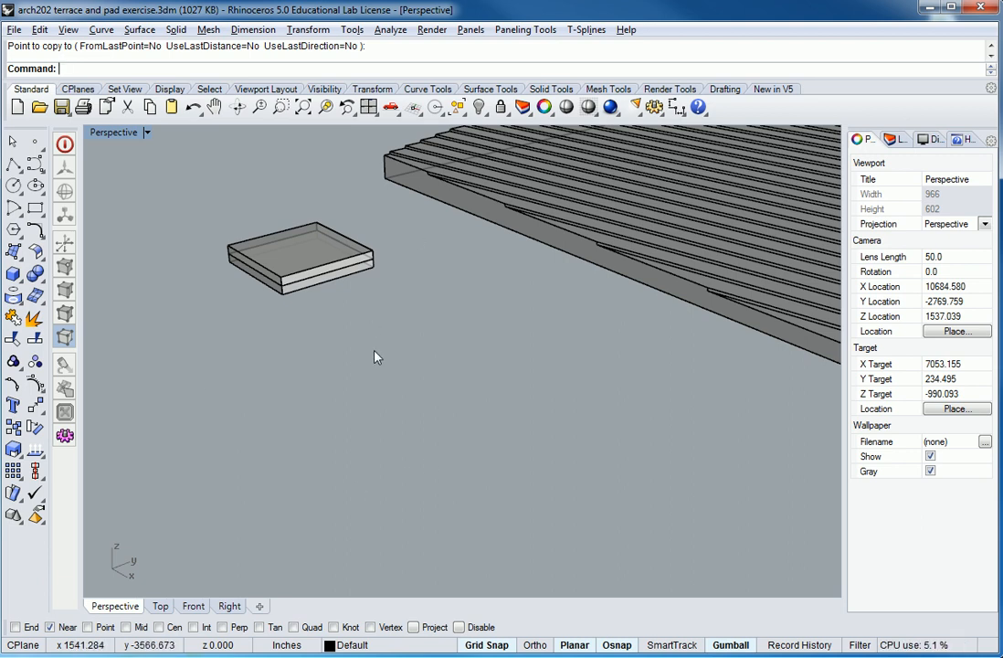
Group the two stacked pads into one object and clear the selection.
{"action": "right_click_drag", "start_coordinate": [533, 291], "coordinate": [295, 424]}
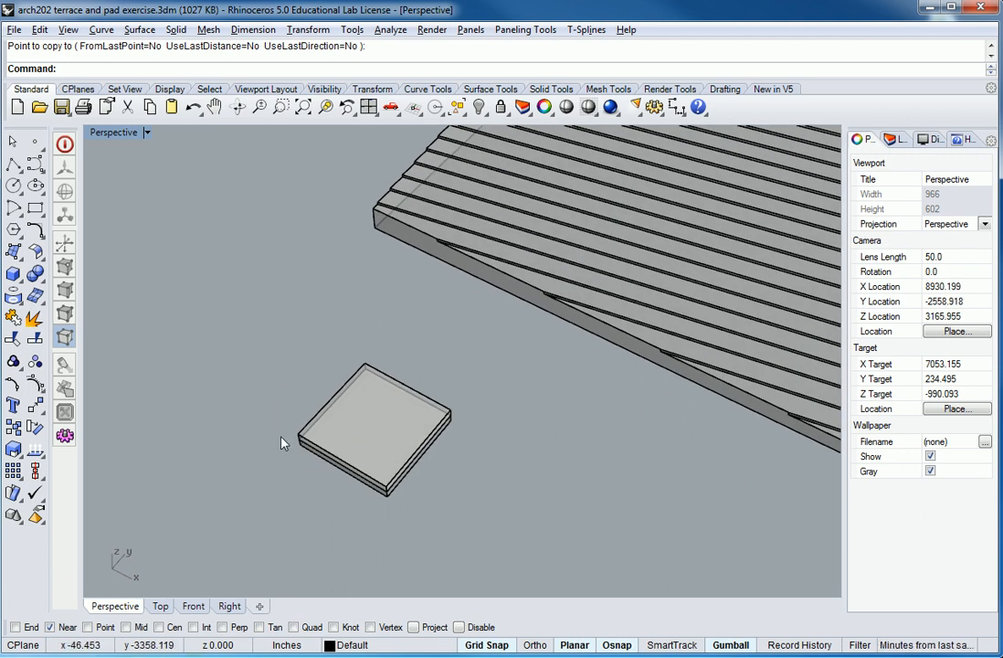
{"action": "right_click_drag", "start_coordinate": [282, 443], "coordinate": [285, 316]}
{"action": "left_click_drag", "start_coordinate": [437, 233], "coordinate": [312, 359]}
{"action": "type", "text": "Group"}
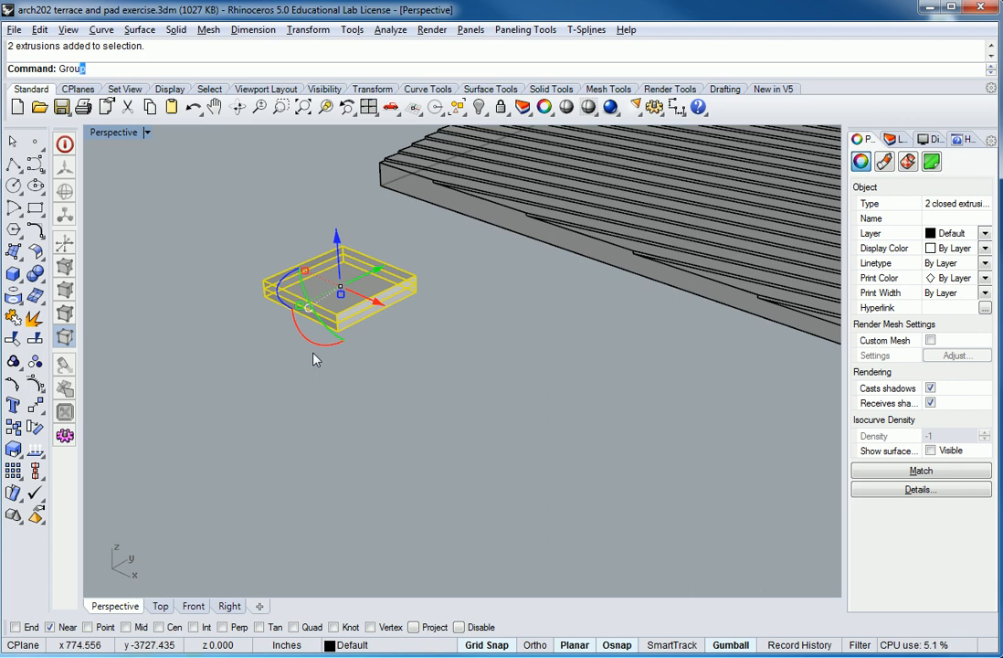
{"action": "key", "text": "Return"}
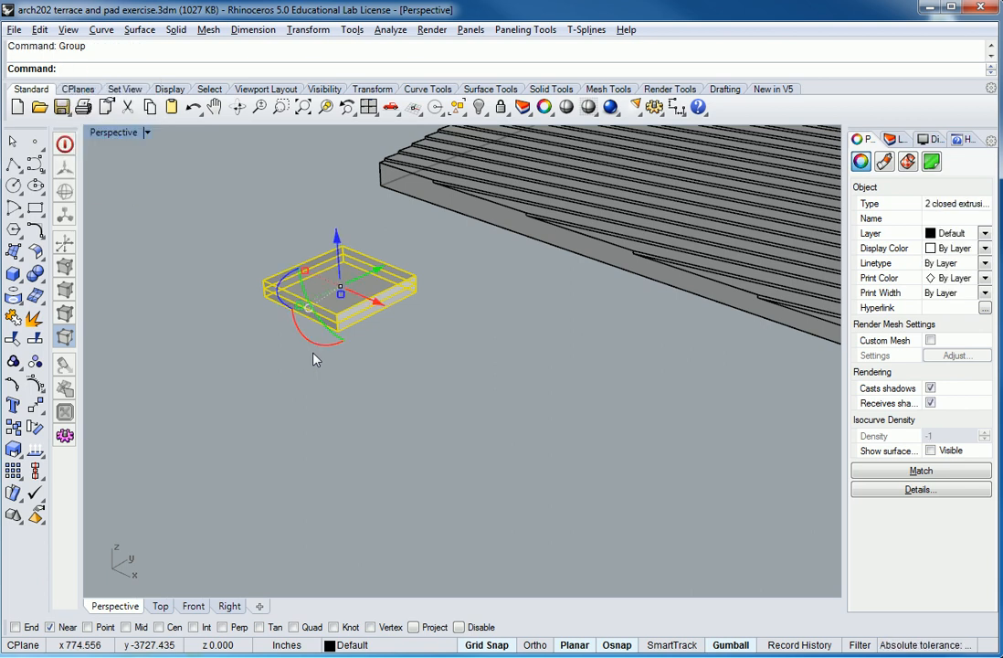
{"action": "key", "text": "Escape"}
Move the grouped pads onto the terraced slope beside the three existing pads, snapping a pad edge to a terrace edge.
{"action": "type", "text": "Move"}
{"action": "key", "text": "Return"}
{"action": "left_click", "coordinate": [374, 304]}
{"action": "key", "text": "Return"}
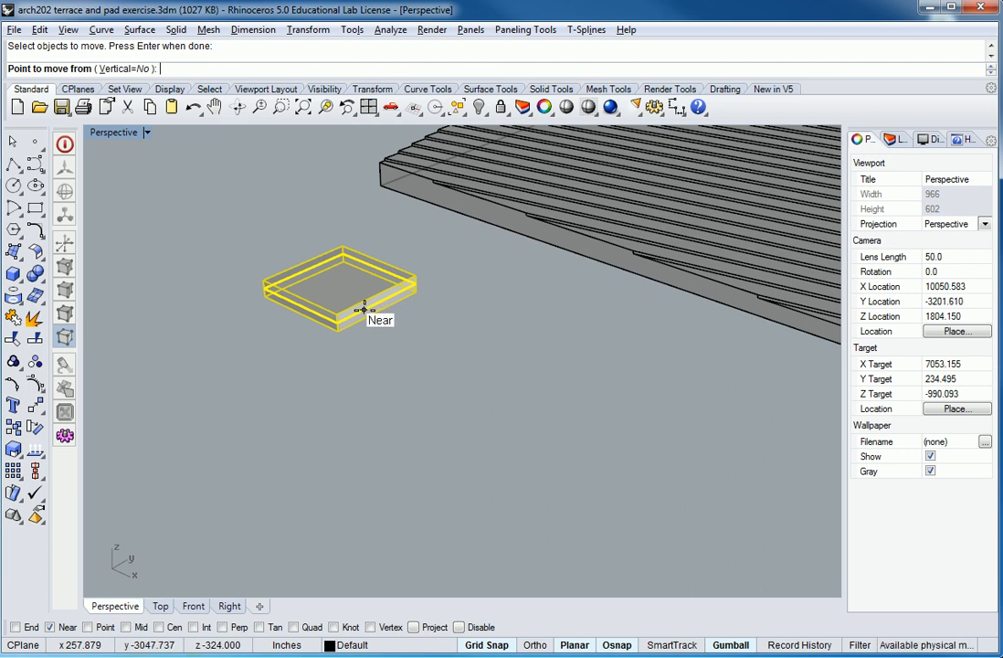
{"action": "left_click", "coordinate": [370, 306]}
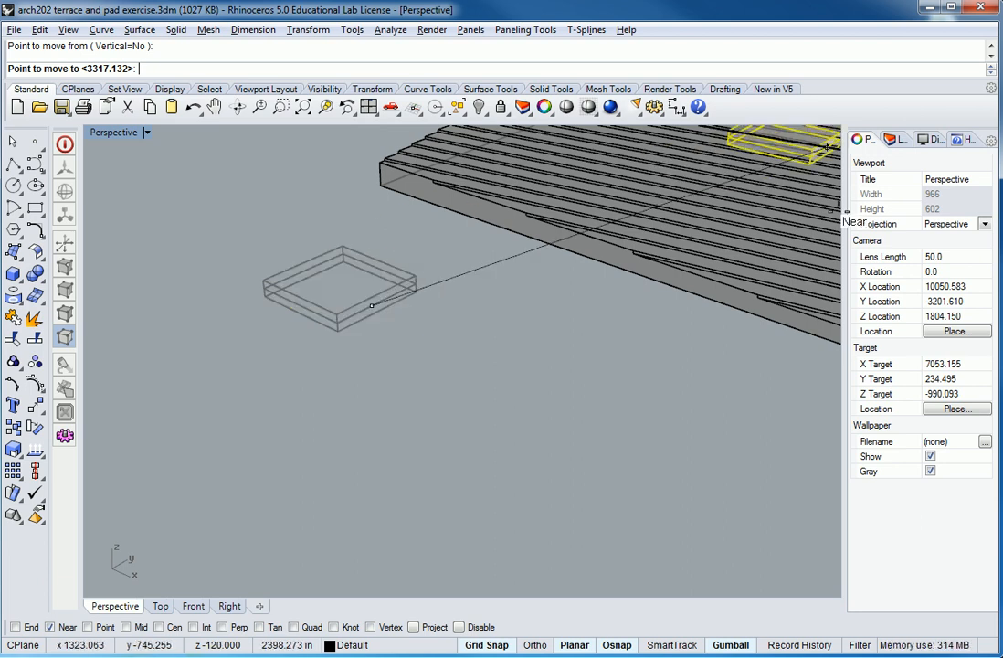
{"action": "scroll", "coordinate": [607, 333], "scroll_direction": "down", "scroll_amount": 8}
{"action": "scroll", "coordinate": [614, 325], "scroll_direction": "up", "scroll_amount": 10}
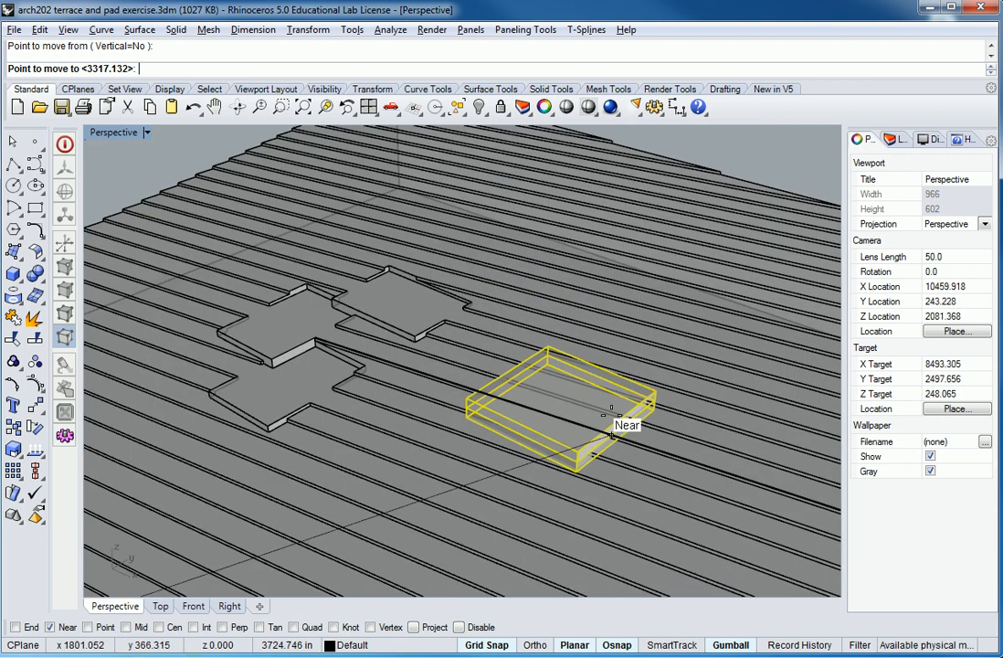
{"action": "right_click_drag", "start_coordinate": [611, 417], "coordinate": [576, 413], "text": "shift"}
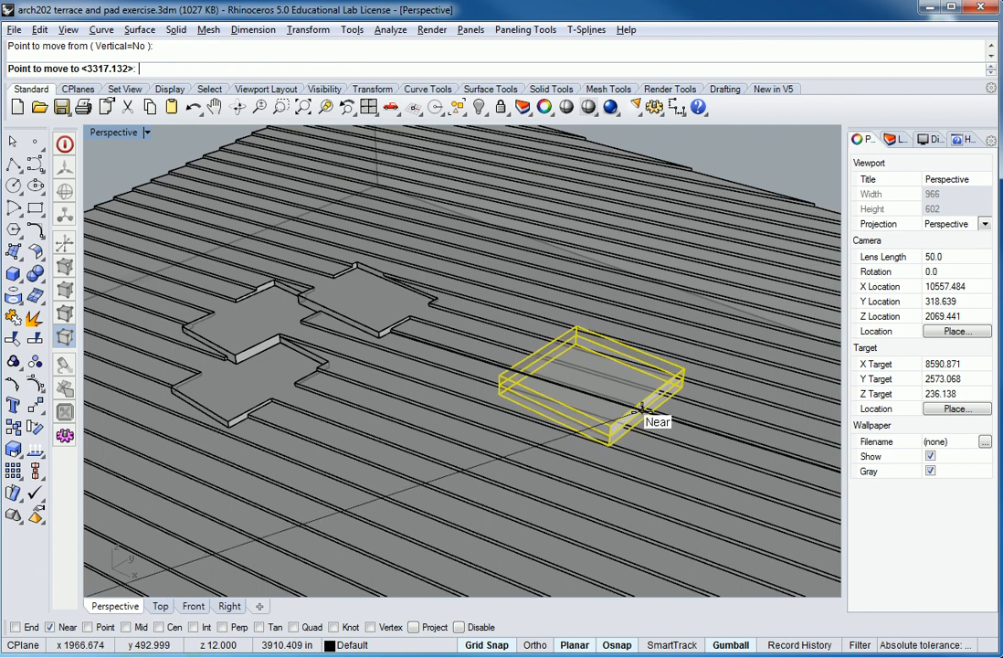
{"action": "left_click", "coordinate": [576, 313]}
Examine how the stacked pads intersect the terraces in Shaded display mode, and return the viewport to Ghosted.
{"action": "left_click", "coordinate": [117, 133]}
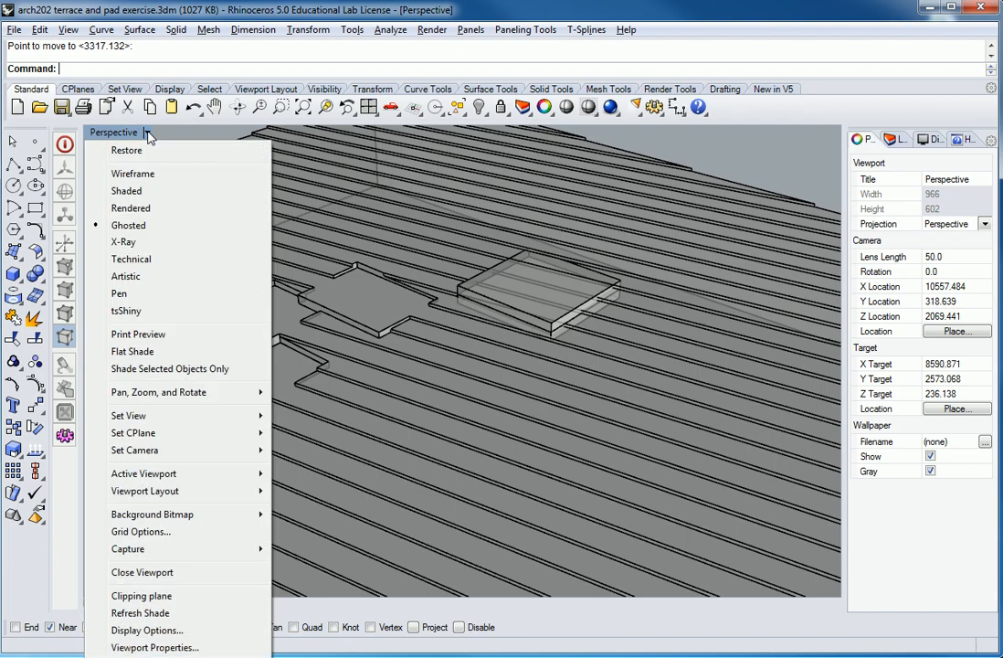
{"action": "left_click", "coordinate": [137, 197]}
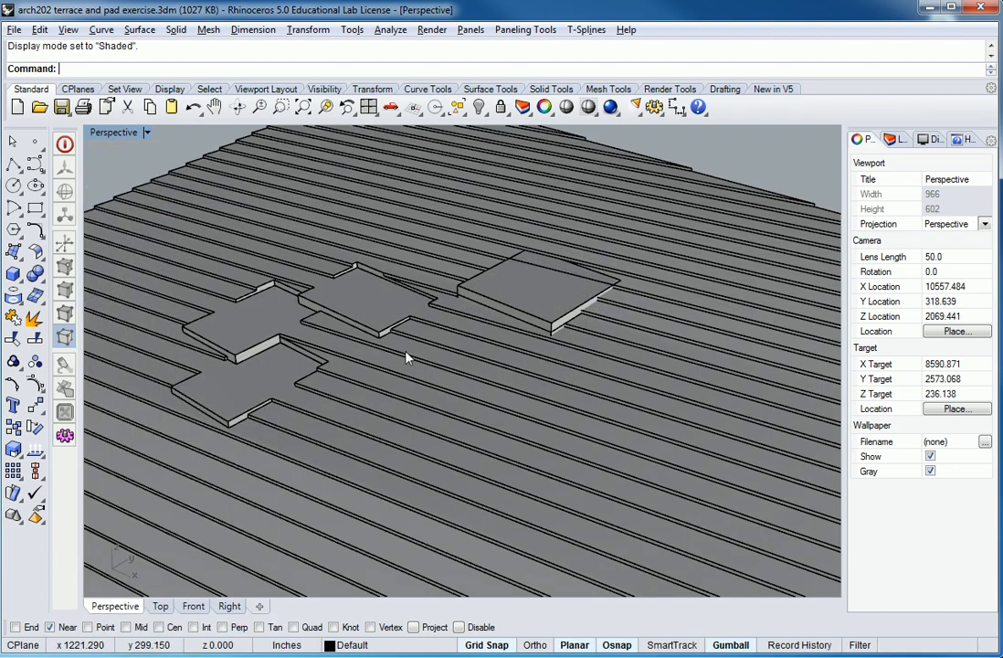
{"action": "mouse_move", "coordinate": [647, 383]}
{"action": "right_mouse_down"}
{"action": "mouse_move", "coordinate": [643, 433]}
{"action": "mouse_move", "coordinate": [664, 385]}
{"action": "mouse_move", "coordinate": [609, 338]}
{"action": "mouse_move", "coordinate": [522, 217]}
{"action": "right_mouse_up"}
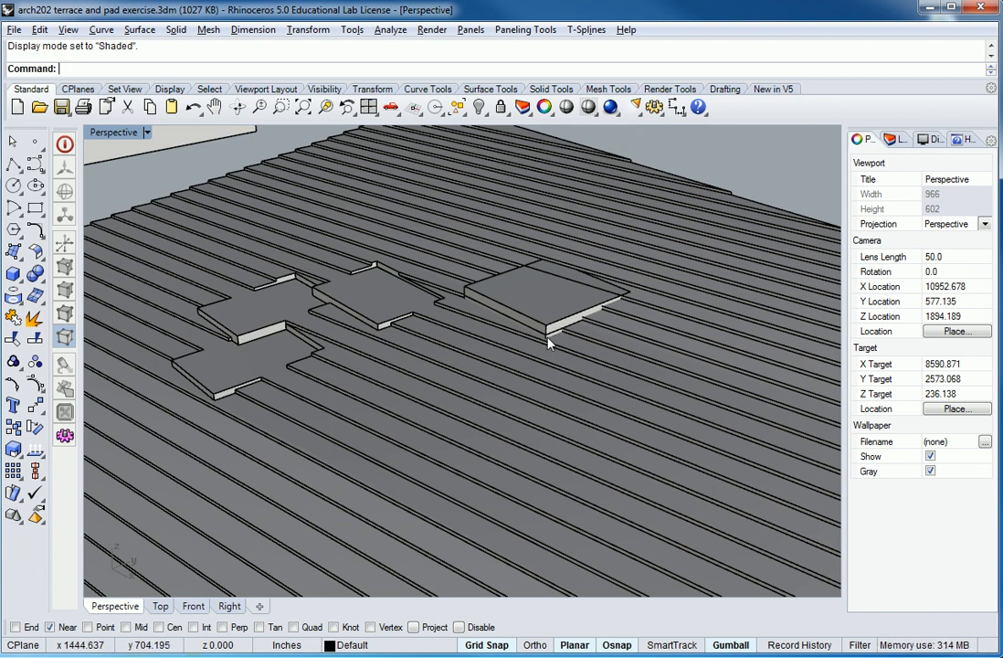
{"action": "mouse_move", "coordinate": [564, 336]}
{"action": "right_mouse_down"}
{"action": "mouse_move", "coordinate": [565, 295]}
{"action": "mouse_move", "coordinate": [564, 352]}
{"action": "right_mouse_up"}
{"action": "left_click", "coordinate": [146, 133]}
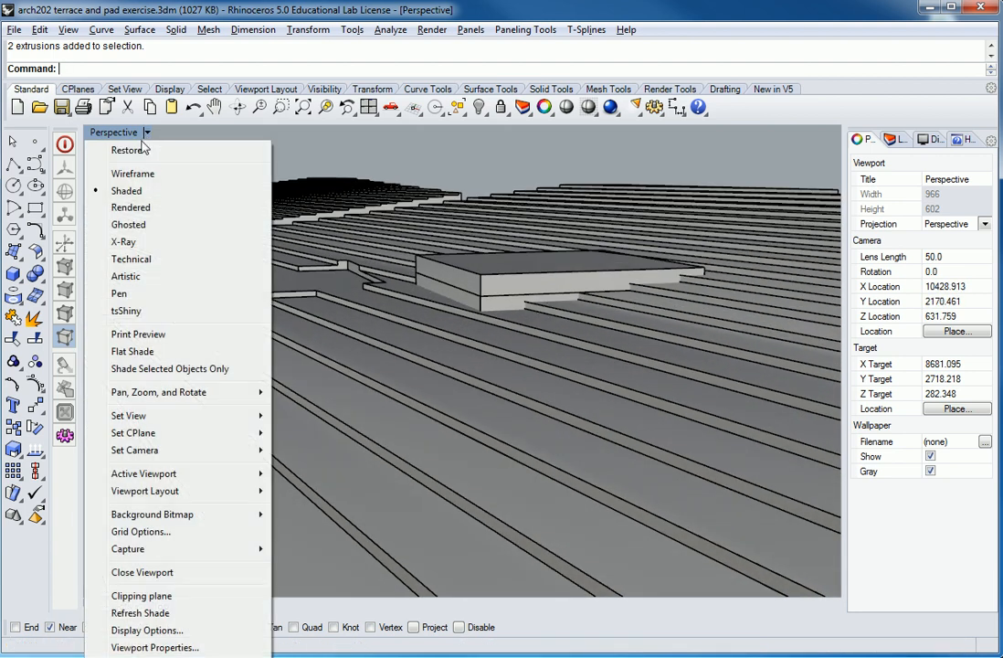
{"action": "left_click", "coordinate": [137, 224]}
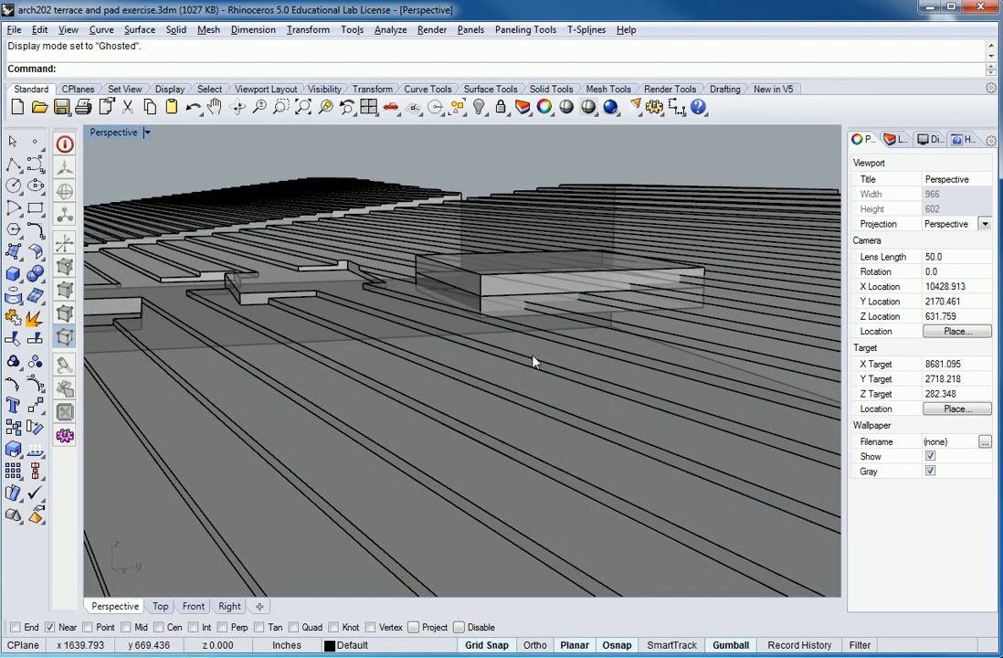
Adjust the position of the stacked pads on the terraces with the gumball and ungroup them.
{"action": "scroll", "coordinate": [459, 328], "scroll_direction": "up", "scroll_amount": 3}
{"action": "left_click", "coordinate": [590, 265]}
{"action": "key", "text": "Escape"}
{"action": "right_click_drag", "start_coordinate": [581, 284], "coordinate": [543, 347]}
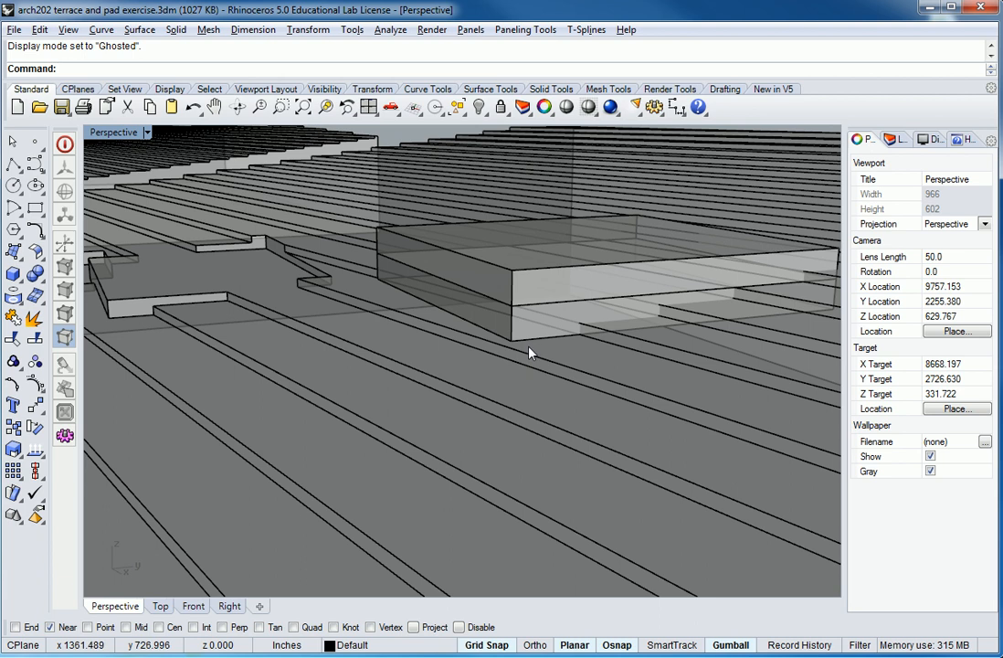
{"action": "right_click_drag", "start_coordinate": [609, 358], "coordinate": [804, 484]}
{"action": "right_click_drag", "start_coordinate": [692, 427], "coordinate": [429, 428]}
{"action": "right_click_drag", "start_coordinate": [691, 449], "coordinate": [590, 389]}
{"action": "left_click", "coordinate": [585, 430]}
{"action": "left_click", "coordinate": [557, 484], "text": "shift"}
{"action": "left_click_drag", "start_coordinate": [541, 332], "coordinate": [557, 320]}
{"action": "mouse_move", "coordinate": [621, 421]}
{"action": "right_mouse_down"}
{"action": "mouse_move", "coordinate": [601, 370]}
{"action": "mouse_move", "coordinate": [592, 379]}
{"action": "mouse_move", "coordinate": [601, 403]}
{"action": "mouse_move", "coordinate": [665, 427]}
{"action": "mouse_move", "coordinate": [621, 407]}
{"action": "right_mouse_up"}
{"action": "left_click_drag", "start_coordinate": [515, 295], "coordinate": [533, 288]}
{"action": "right_click_drag", "start_coordinate": [532, 289], "coordinate": [623, 382]}
{"action": "right_click_drag", "start_coordinate": [713, 442], "coordinate": [629, 414]}
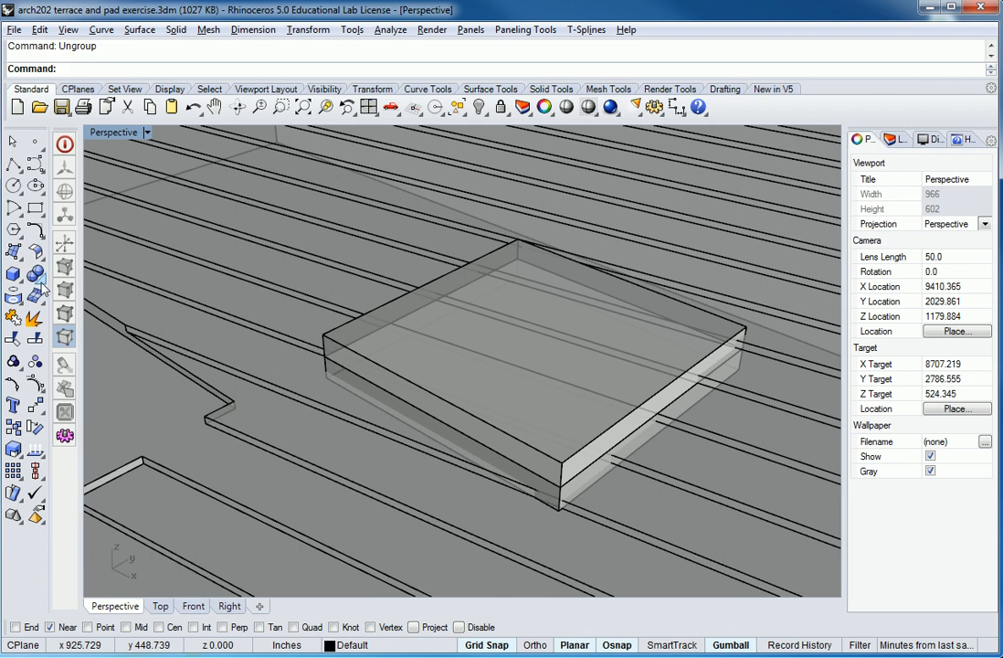
Subtract the upper pad from the terraced slope with a Boolean difference.
{"action": "left_click", "coordinate": [43, 289]}
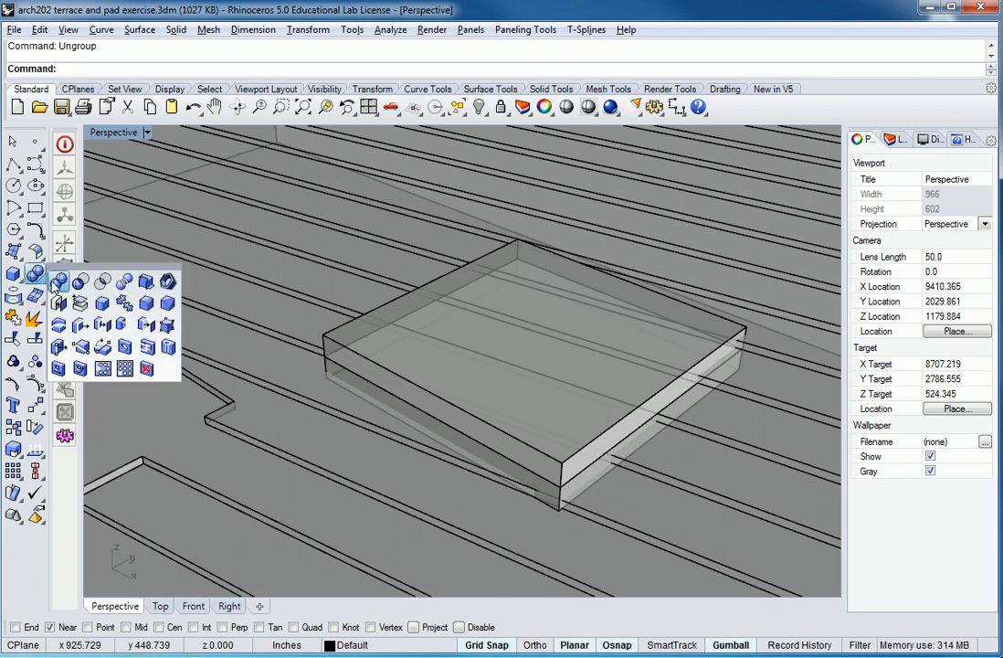
{"action": "left_click", "coordinate": [79, 283]}
{"action": "left_click", "coordinate": [633, 199]}
{"action": "key", "text": "Return"}
{"action": "left_click", "coordinate": [743, 336]}
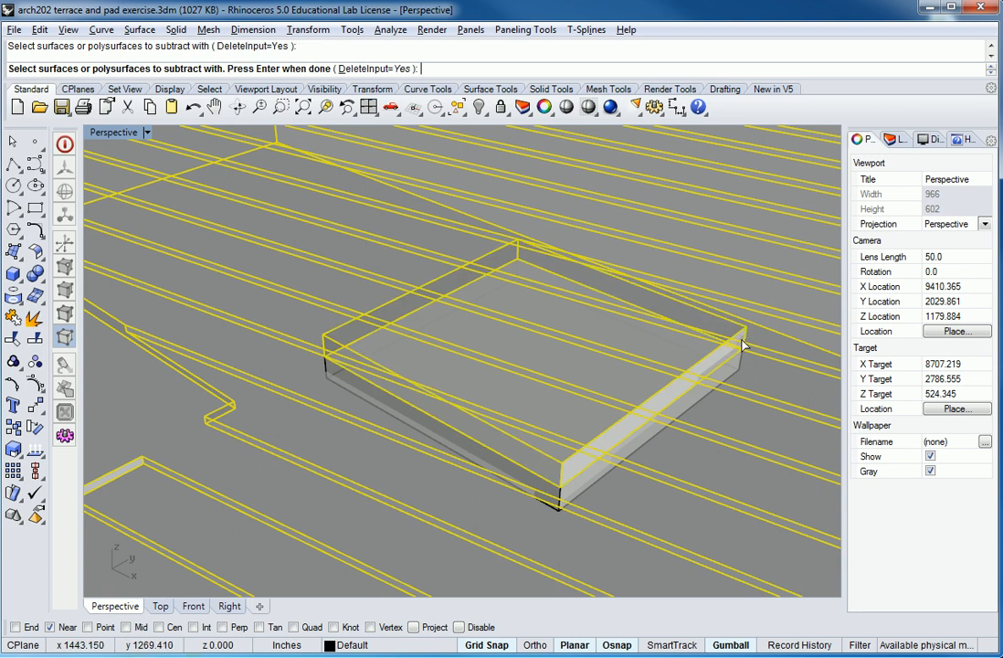
{"action": "key", "text": "Return"}
Join the remaining lower pad to the terraced slope with a Boolean union.
{"action": "right_click_drag", "start_coordinate": [710, 455], "coordinate": [626, 405]}
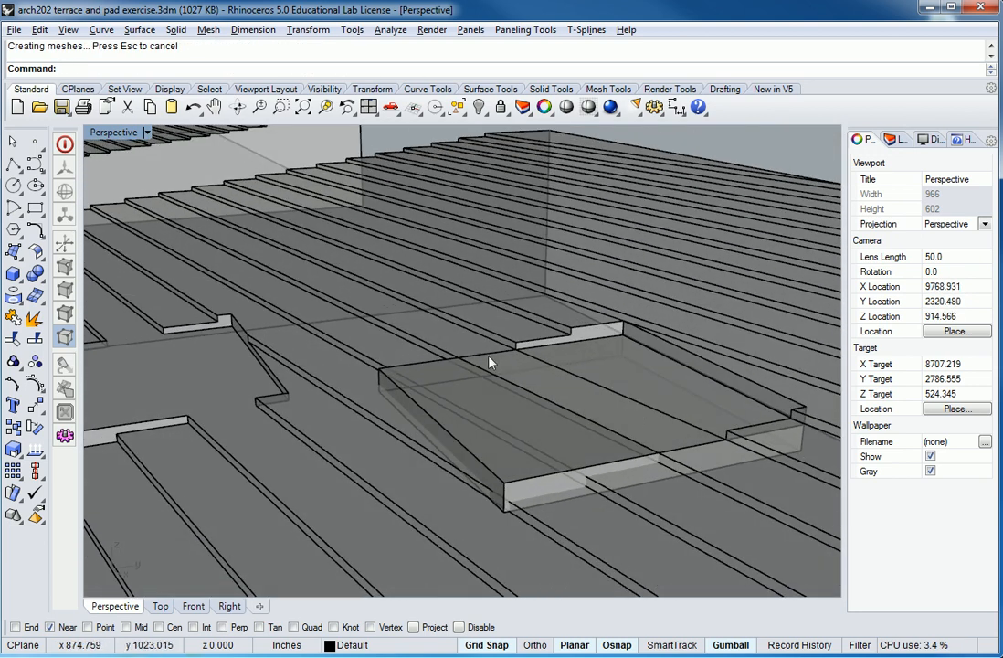
{"action": "right_click_drag", "start_coordinate": [470, 481], "coordinate": [709, 341]}
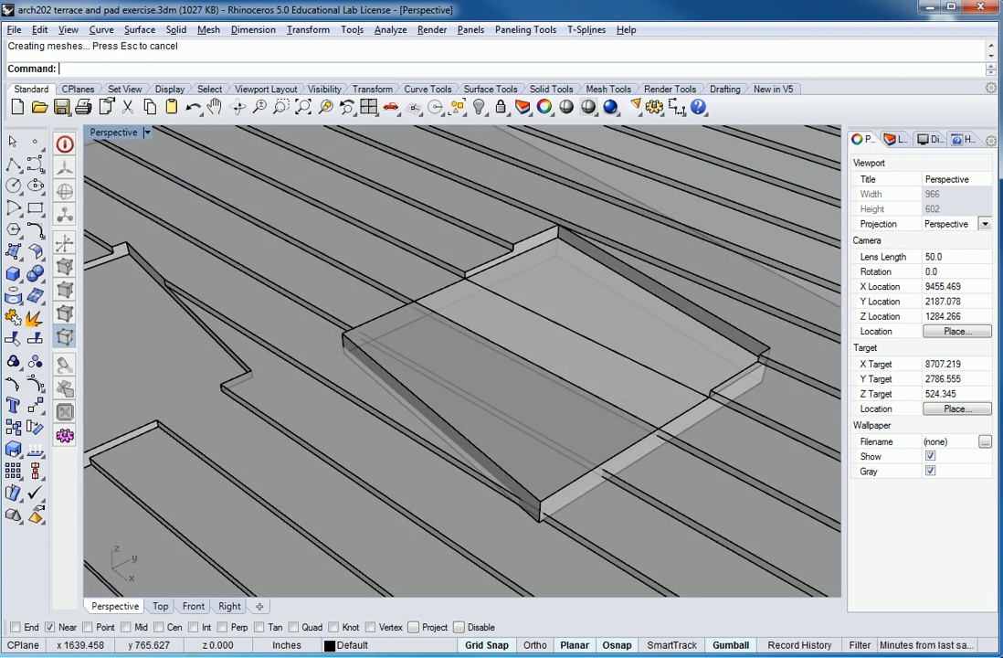
{"action": "scroll", "coordinate": [639, 546], "scroll_direction": "down", "scroll_amount": 2}
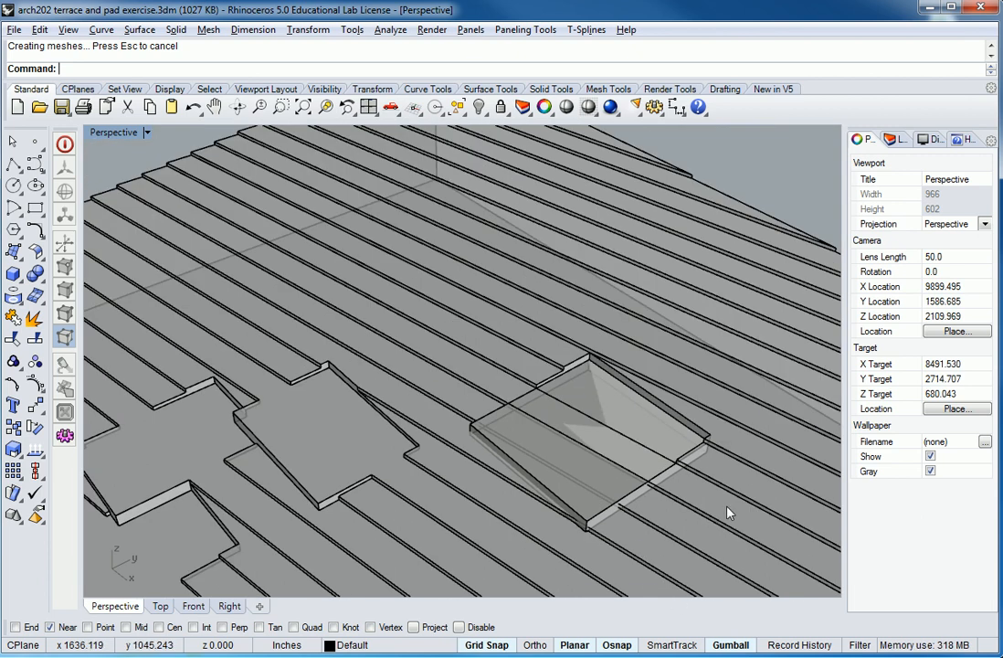
{"action": "right_click_drag", "start_coordinate": [697, 466], "coordinate": [538, 447]}
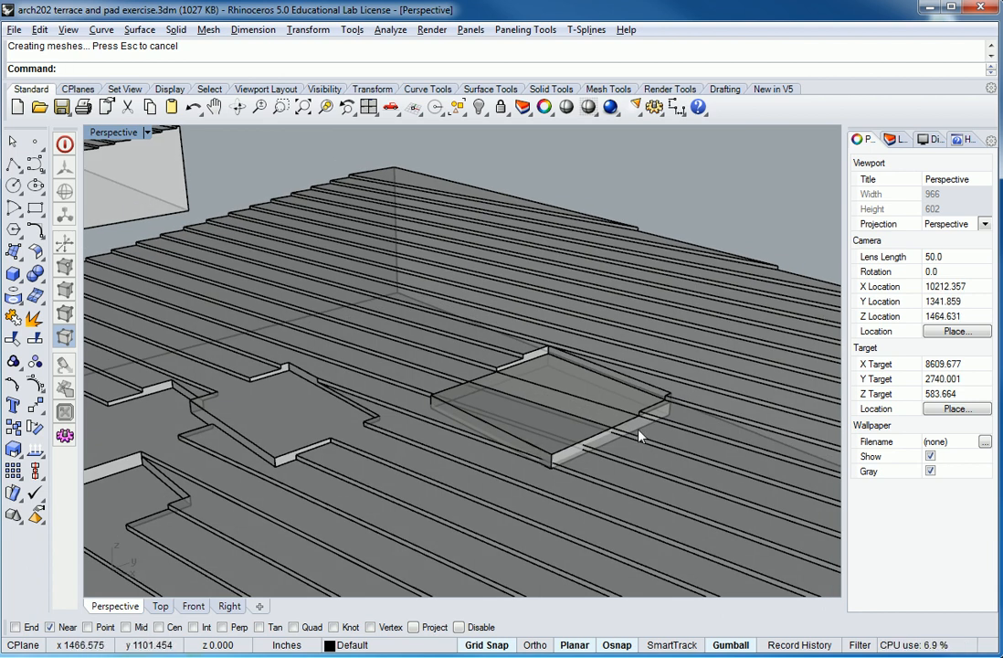
{"action": "left_click", "coordinate": [35, 272]}
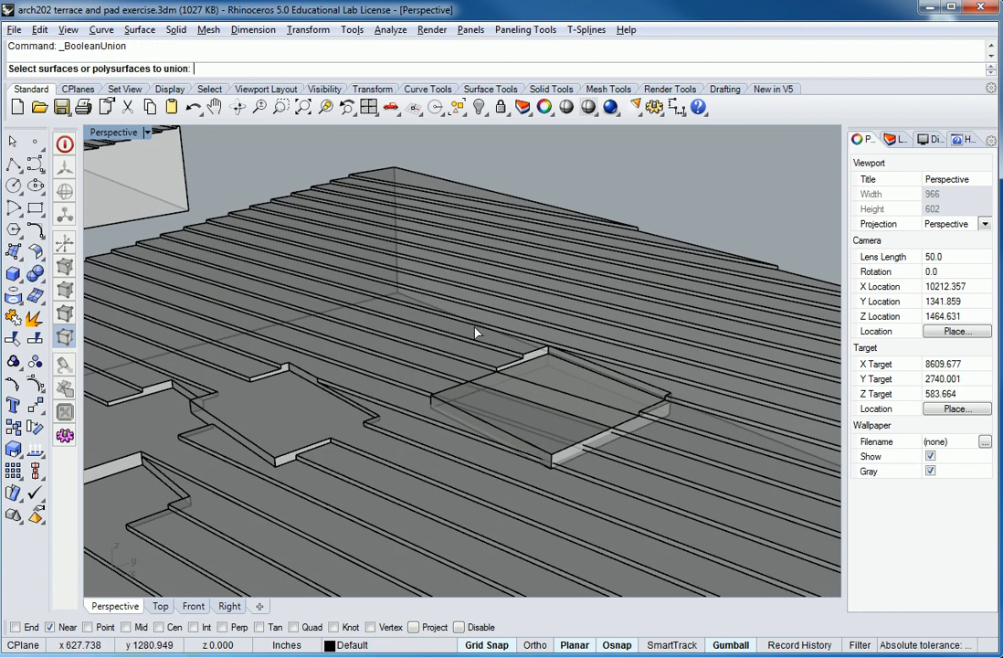
{"action": "left_click", "coordinate": [517, 288]}
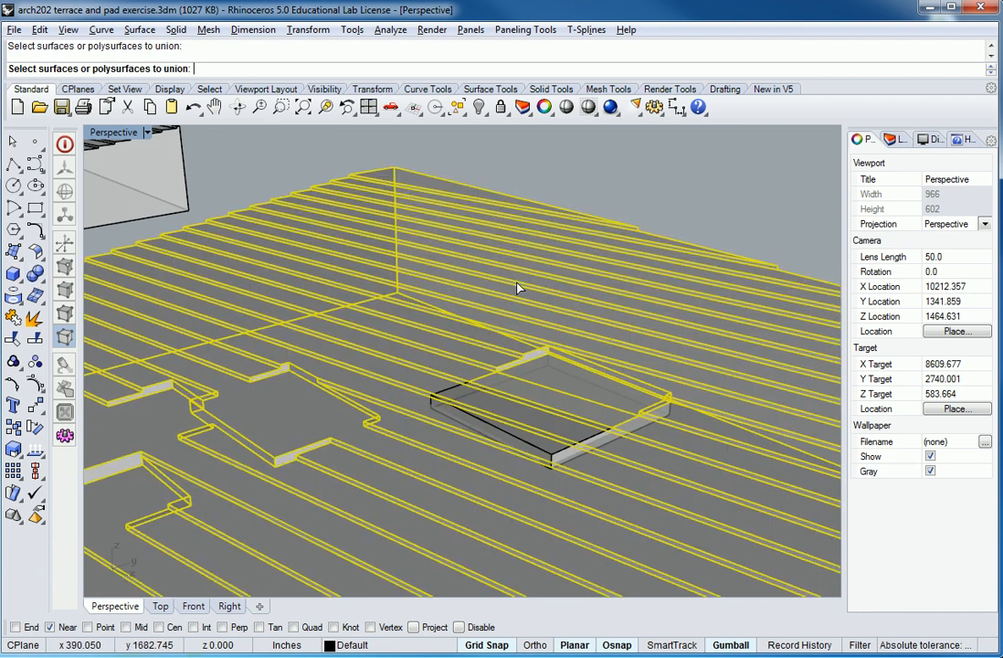
{"action": "left_click", "coordinate": [556, 455]}
{"action": "key", "text": "Return"}
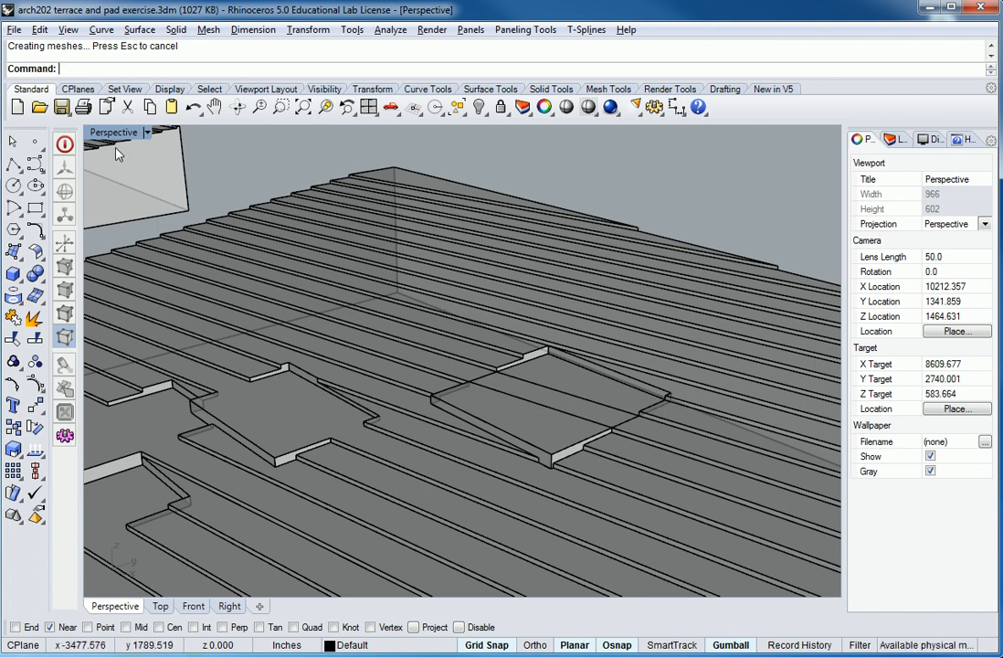
Merge all coplanar faces of the unioned terraced slope to remove the leftover seam lines on the pad.
{"action": "left_click", "coordinate": [552, 89]}
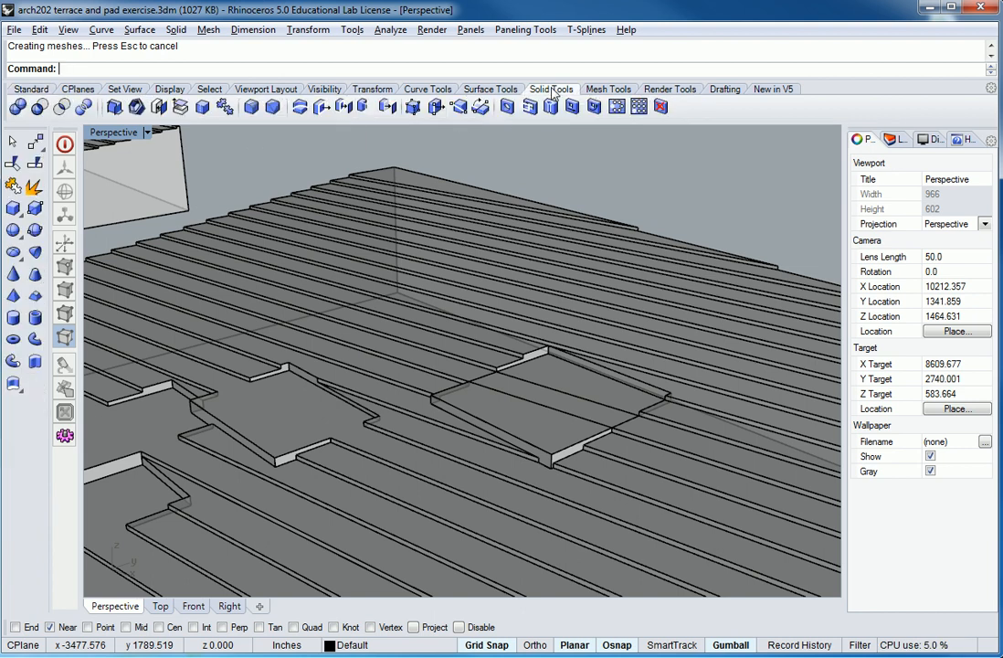
{"action": "right_click", "coordinate": [202, 108]}
{"action": "key", "text": "ctrl+a"}
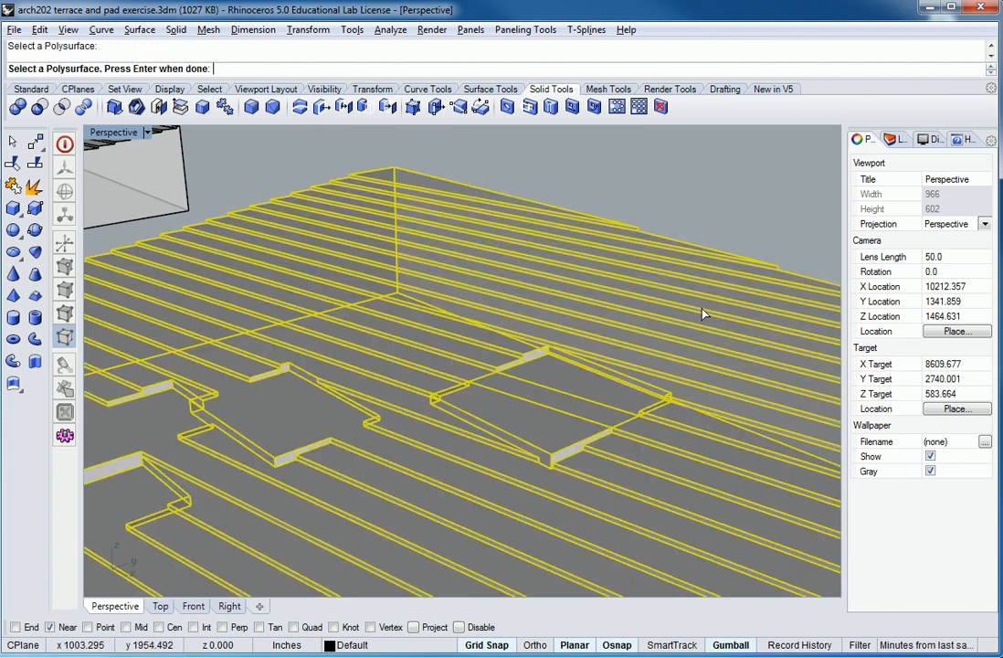
{"action": "key", "text": "Return"}
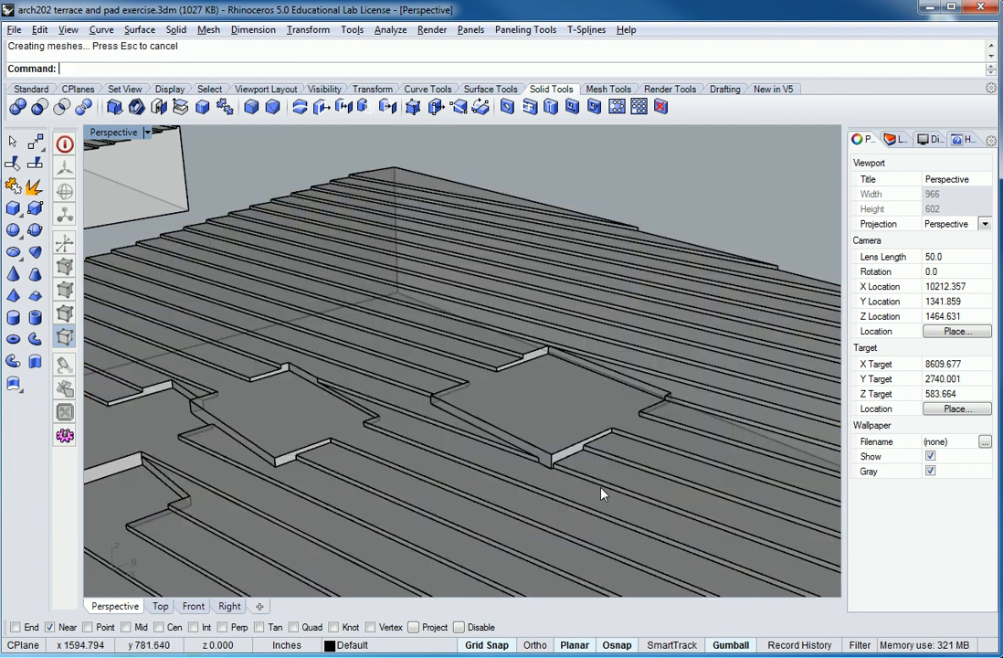
Inspect the embedded pad, and undo the face merge, the Boolean union and the Boolean difference.
{"action": "right_click_drag", "start_coordinate": [507, 428], "coordinate": [519, 544]}
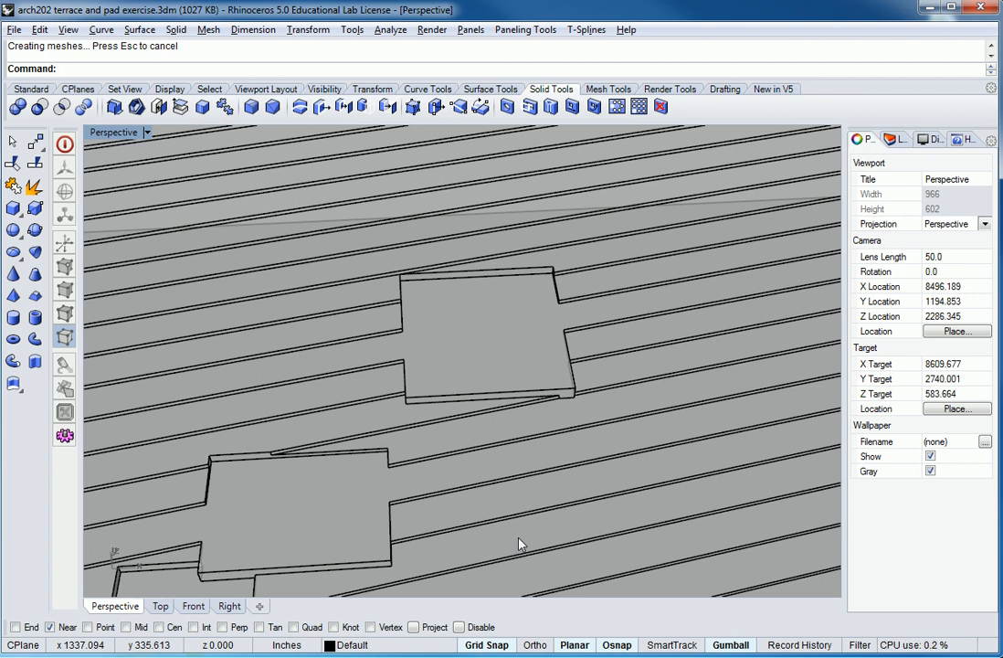
{"action": "scroll", "coordinate": [565, 438], "scroll_direction": "down", "scroll_amount": 6}
{"action": "right_click_drag", "start_coordinate": [566, 438], "coordinate": [625, 320], "text": "shift"}
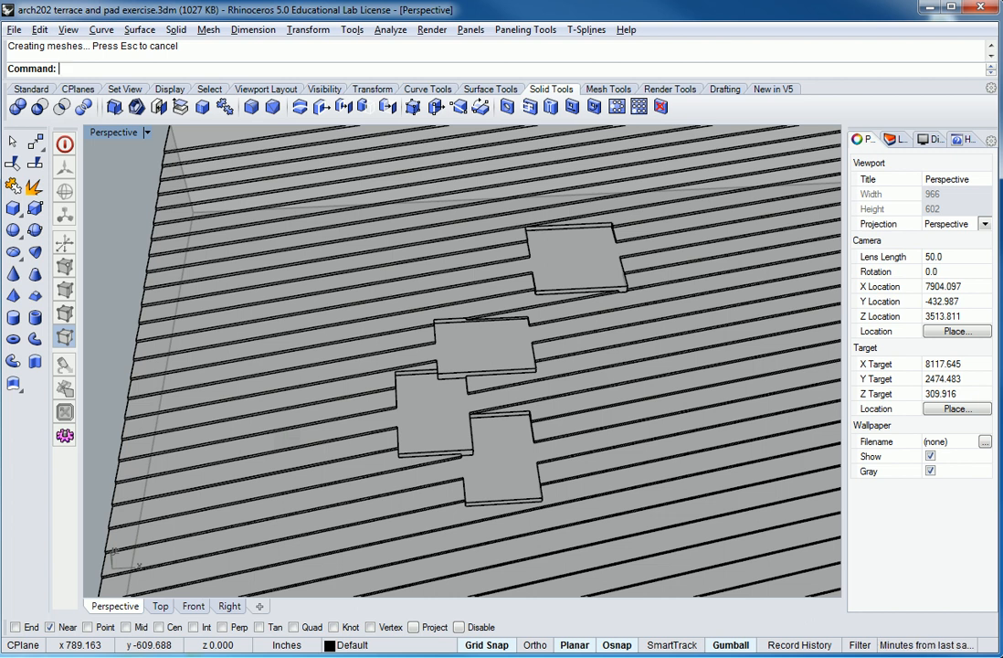
{"action": "right_click_drag", "start_coordinate": [582, 418], "coordinate": [453, 418], "text": "shift"}
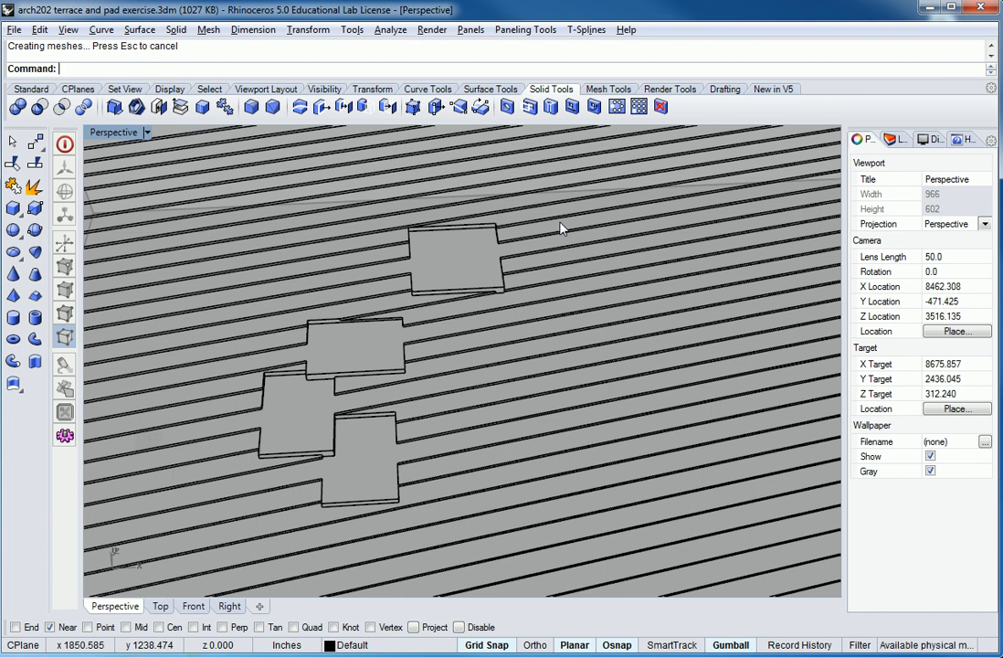
{"action": "right_click_drag", "start_coordinate": [724, 347], "coordinate": [624, 456], "text": "shift"}
{"action": "key", "text": "ctrl+z"}
{"action": "right_click_drag", "start_coordinate": [603, 456], "coordinate": [540, 273]}
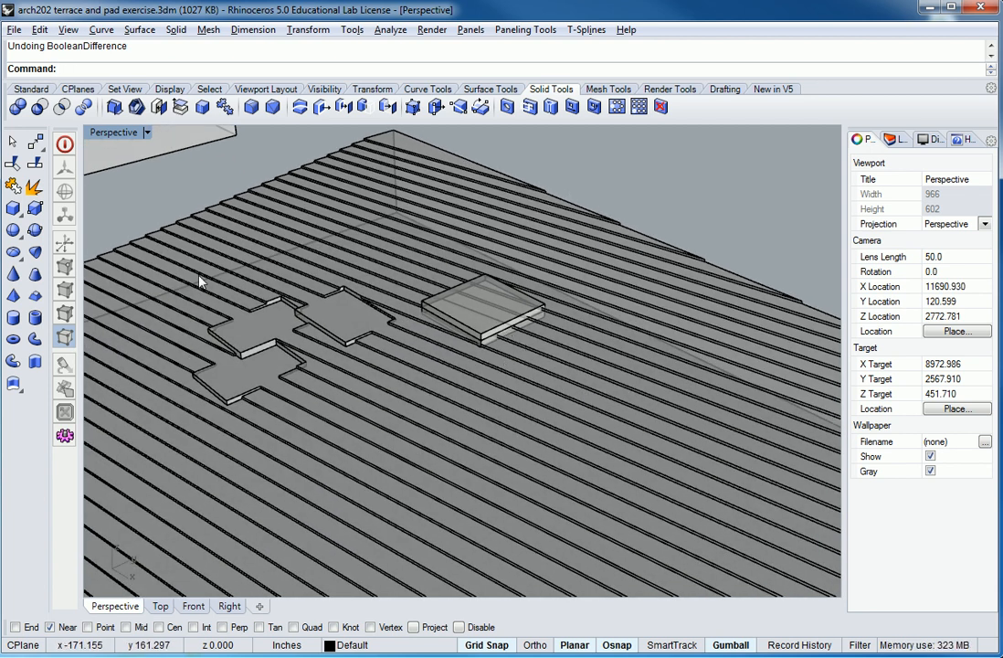
Boolean-split the terraced slope, using the upper pad solid as the cutting object.
{"action": "left_click", "coordinate": [35, 272]}
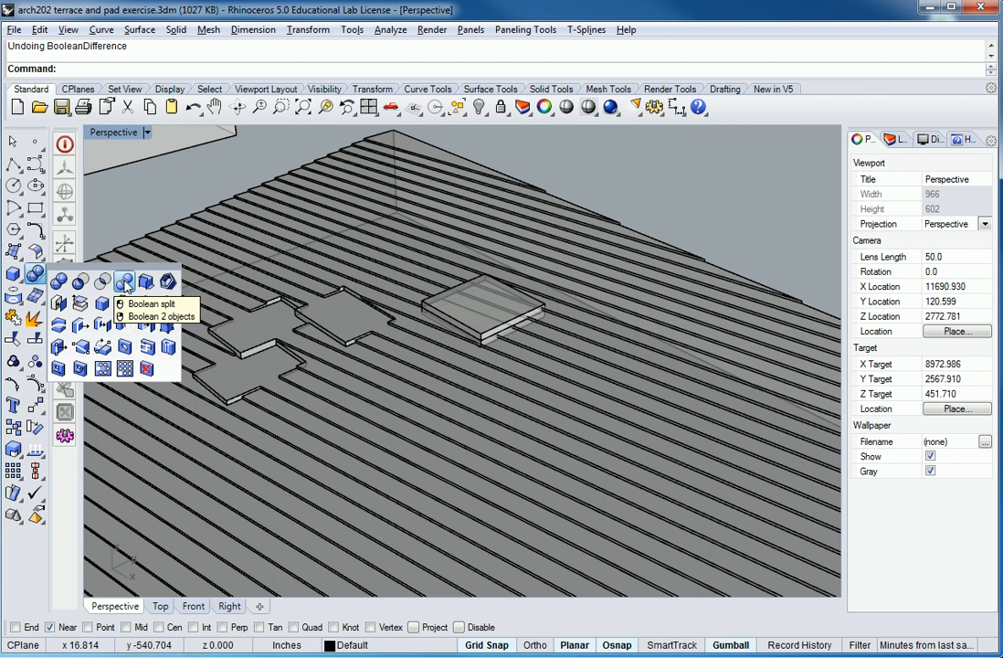
{"action": "left_click", "coordinate": [125, 283]}
{"action": "left_click", "coordinate": [633, 264]}
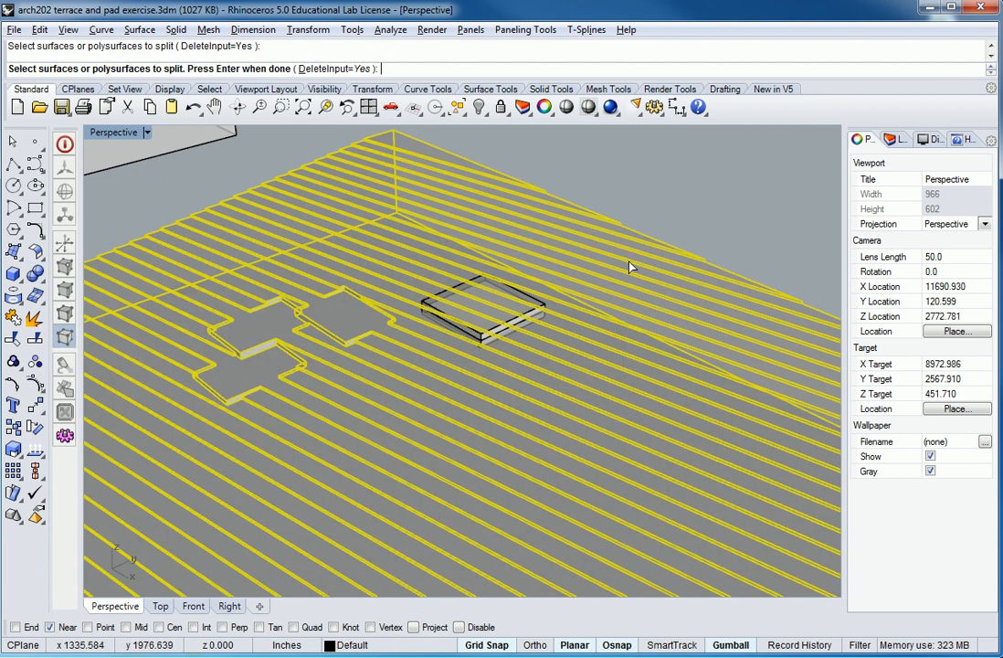
{"action": "key", "text": "Return"}
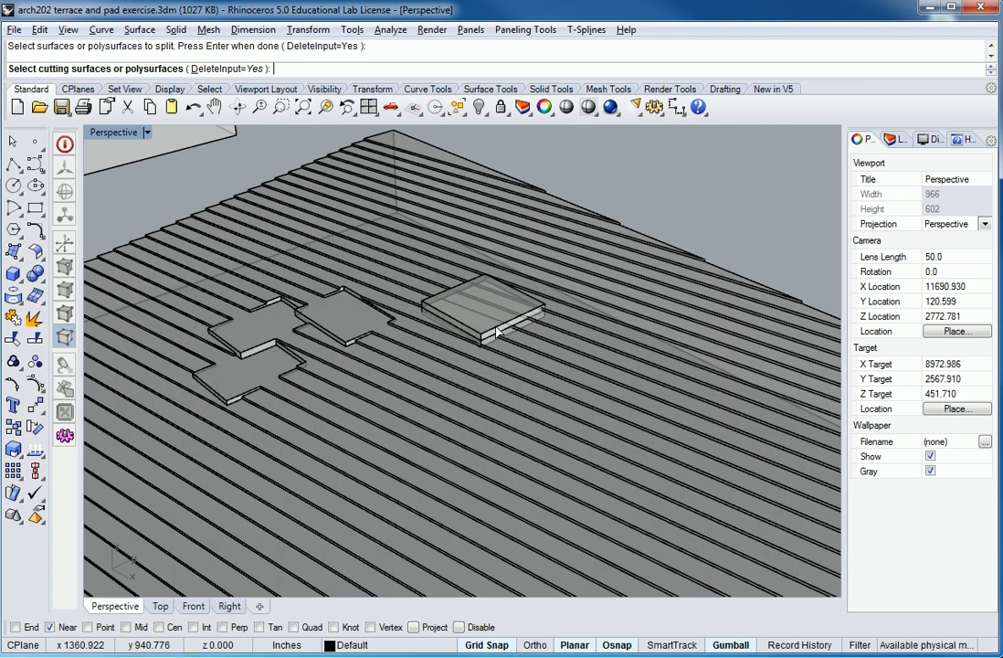
{"action": "left_click", "coordinate": [495, 332]}
{"action": "key", "text": "Return"}
{"action": "right_click_drag", "start_coordinate": [585, 303], "coordinate": [544, 307]}
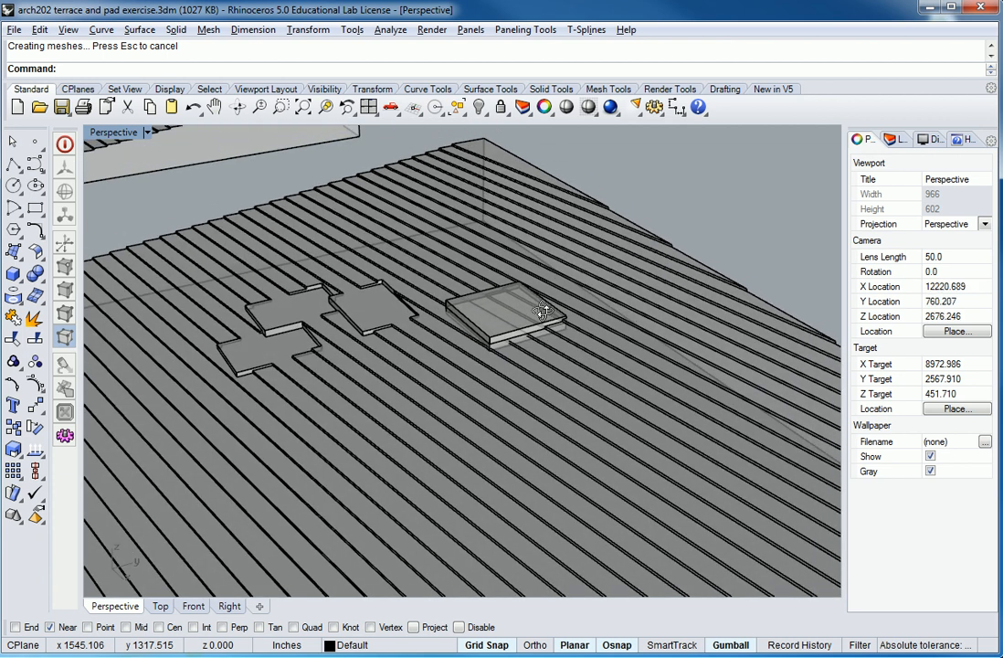
Delete the upper pad solid, keeping the piece split from the slope.
{"action": "left_click", "coordinate": [517, 333]}
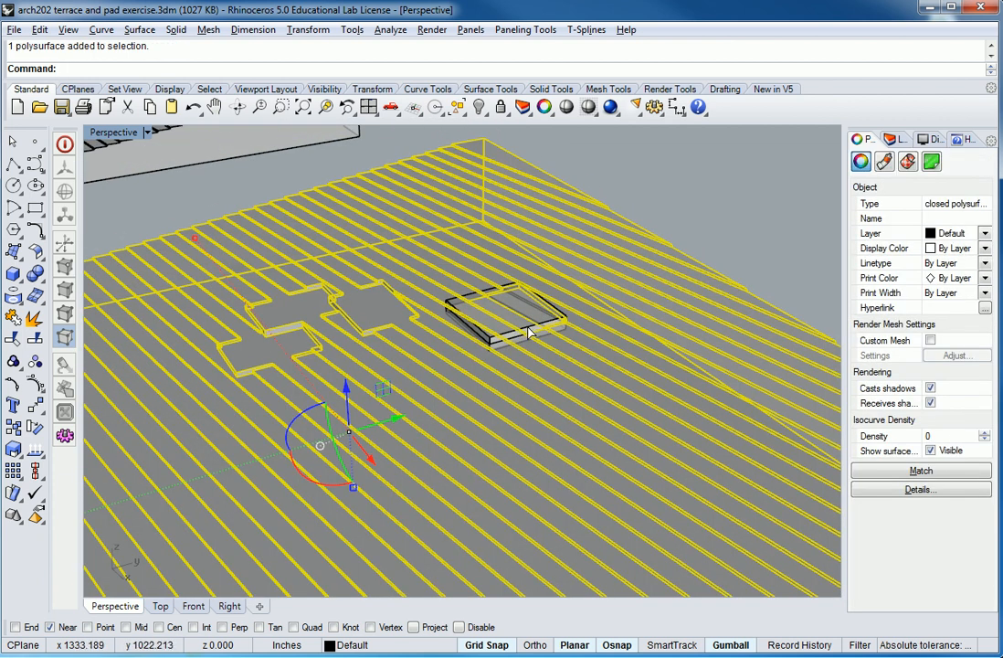
{"action": "left_click", "coordinate": [528, 332]}
{"action": "key", "text": "Delete"}
Move the slope piece split out by the upper pad vertically up, clear above the terraced slope.
{"action": "right_click_drag", "start_coordinate": [573, 376], "coordinate": [547, 336]}
{"action": "left_click", "coordinate": [508, 301]}
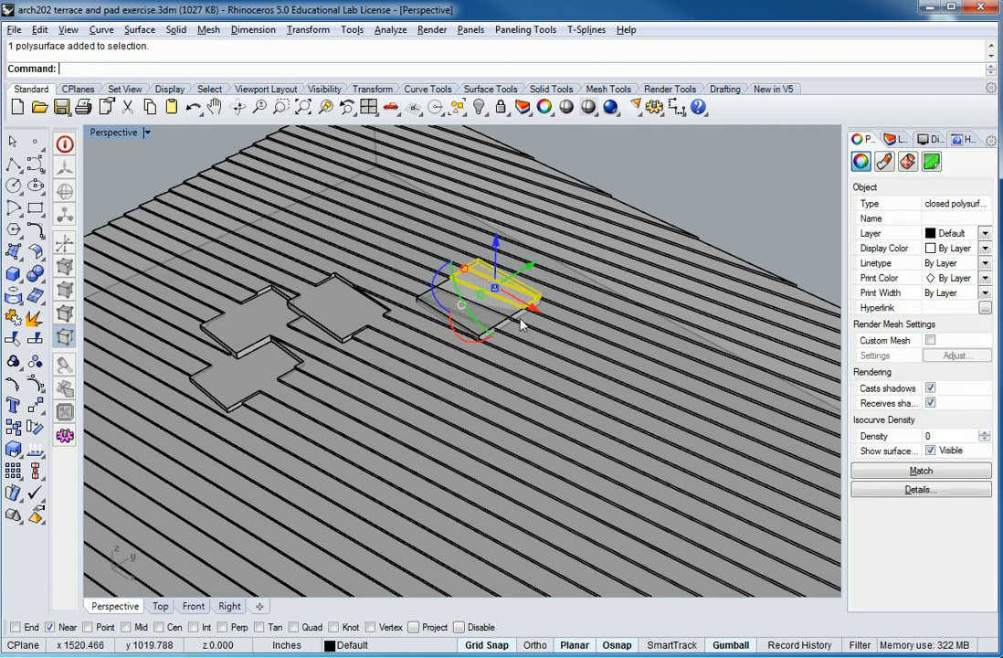
{"action": "right_click_drag", "start_coordinate": [508, 302], "coordinate": [545, 283]}
{"action": "left_click_drag", "start_coordinate": [527, 278], "coordinate": [544, 144]}
{"action": "key", "text": "Escape"}
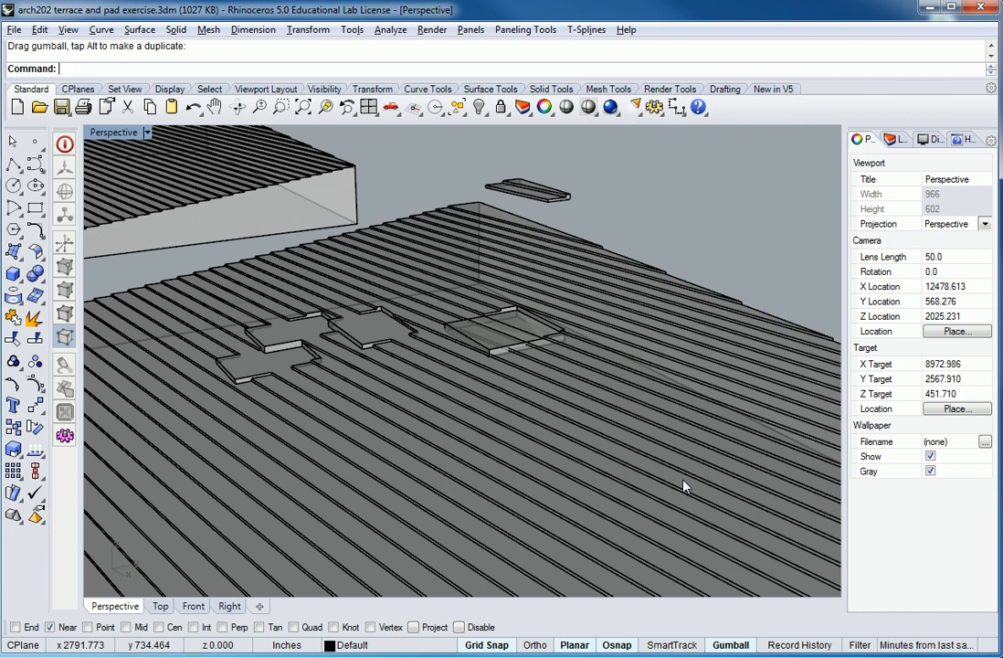
Boolean-split the lower pad solid, using the terraced slope as the cutting object.
{"action": "right_click_drag", "start_coordinate": [630, 347], "coordinate": [542, 162]}
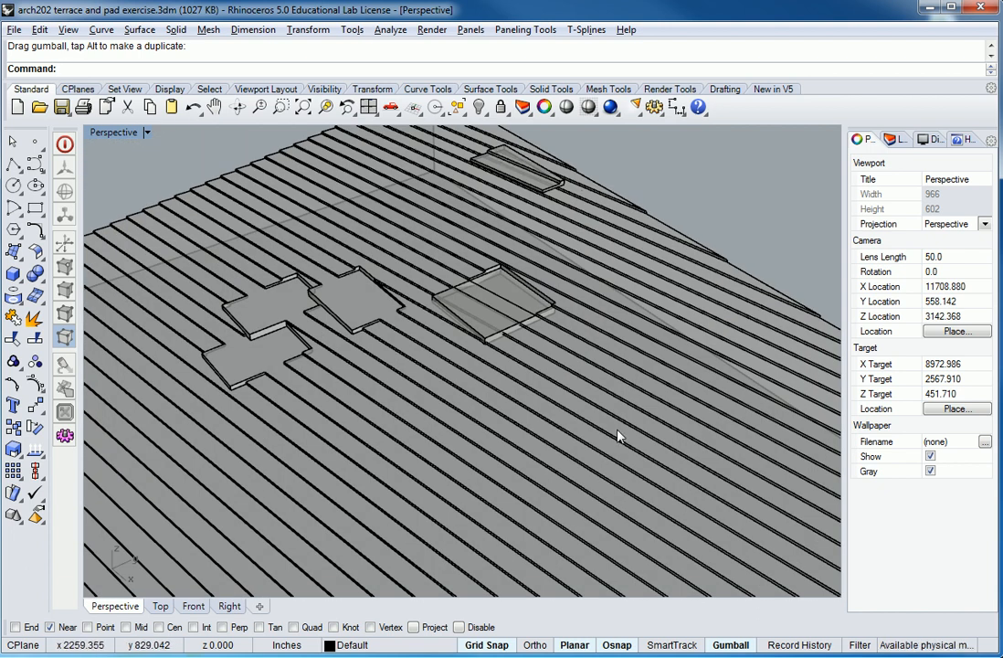
{"action": "right_click_drag", "start_coordinate": [618, 436], "coordinate": [612, 511]}
{"action": "left_click", "coordinate": [35, 273]}
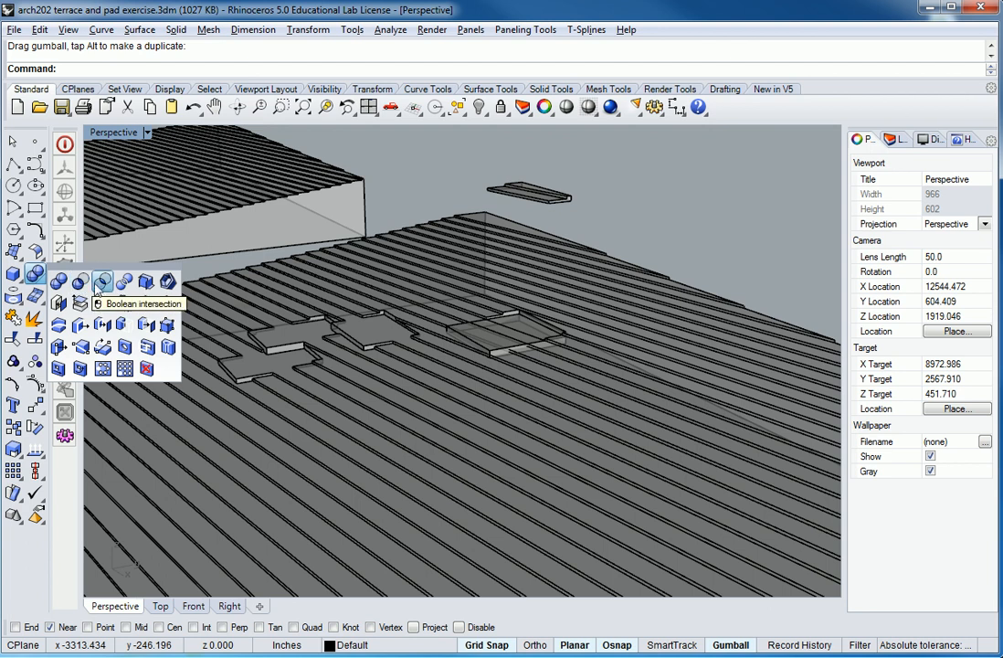
{"action": "left_click", "coordinate": [125, 282]}
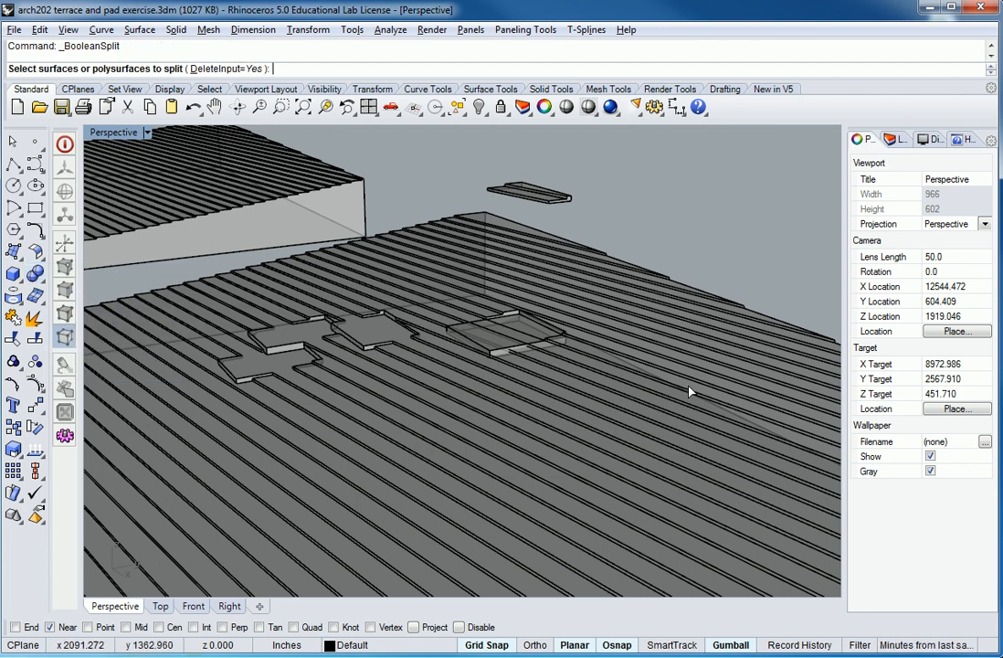
{"action": "left_click", "coordinate": [497, 354]}
{"action": "key", "text": "Return"}
{"action": "left_click", "coordinate": [604, 318]}
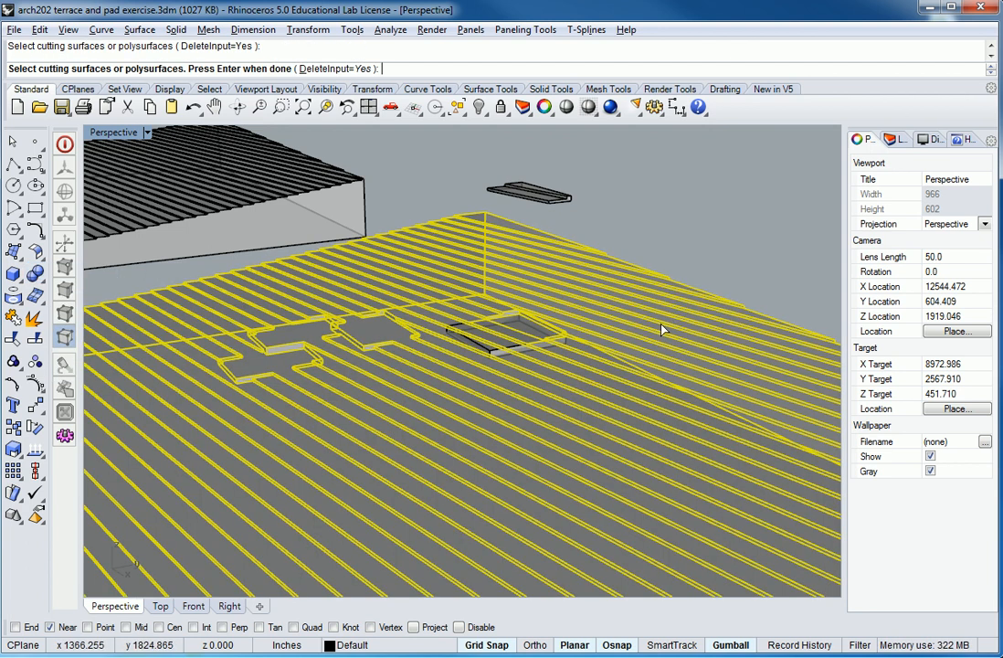
{"action": "key", "text": "Return"}
Raise the split-off exposed piece of the lower pad above the slope, beside the lifted cut piece.
{"action": "left_click", "coordinate": [486, 340]}
{"action": "left_click_drag", "start_coordinate": [483, 285], "coordinate": [476, 149]}
{"action": "key", "text": "Escape"}
Measure the cumulative area of the raised cut and fill pieces with the Area command.
{"action": "right_click_drag", "start_coordinate": [595, 270], "coordinate": [663, 355]}
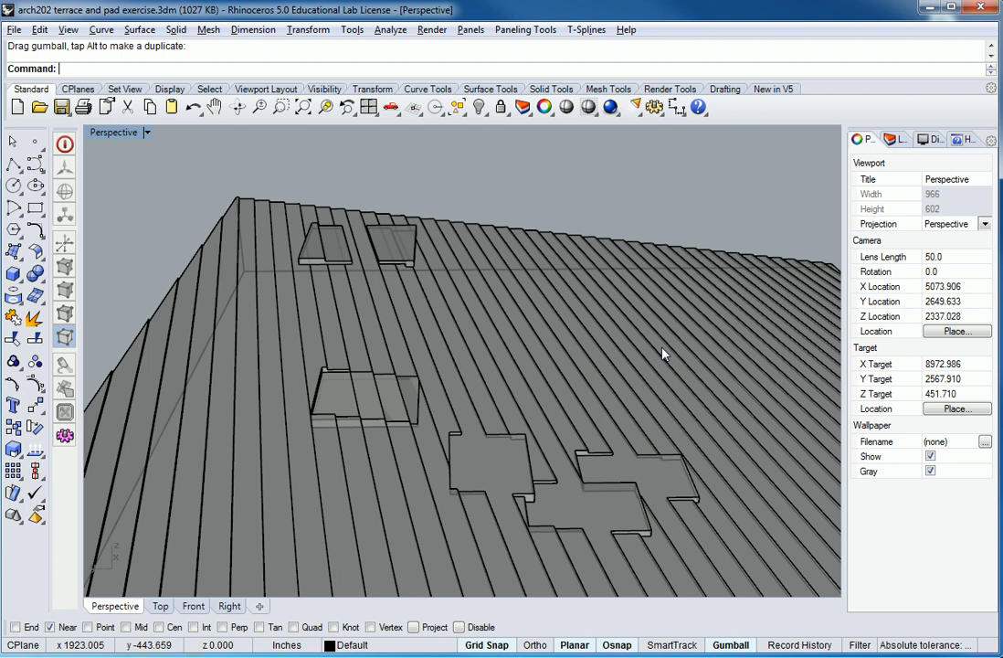
{"action": "right_click_drag", "start_coordinate": [541, 361], "coordinate": [547, 340]}
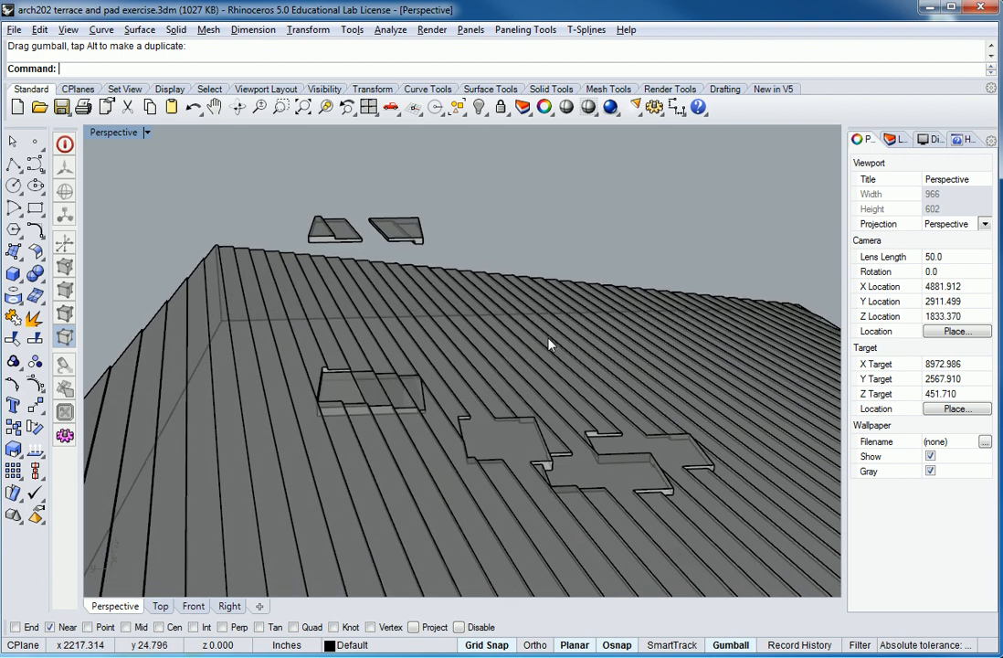
{"action": "type", "text": "area"}
{"action": "key", "text": "Return"}
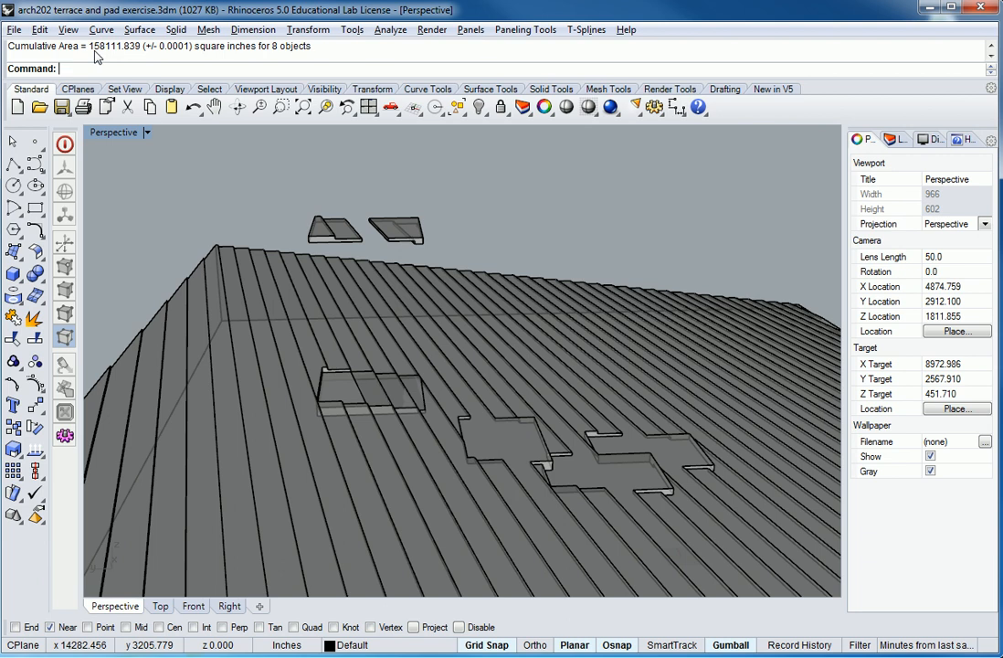